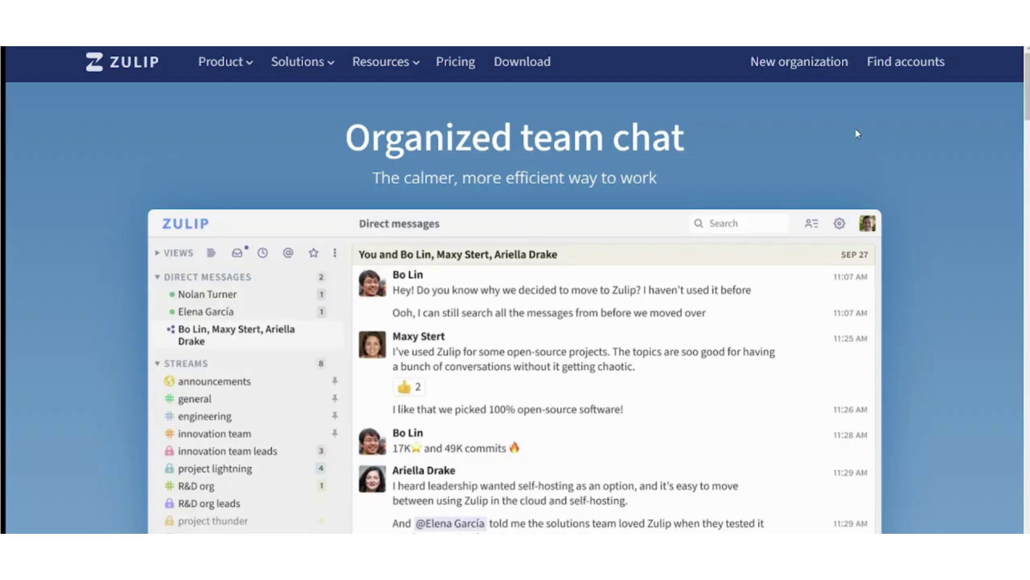
- Fill the new-organisation form with name Tutorial, type Education (for-profit) and language English
{"action": "left_click", "coordinate": [809, 59]}
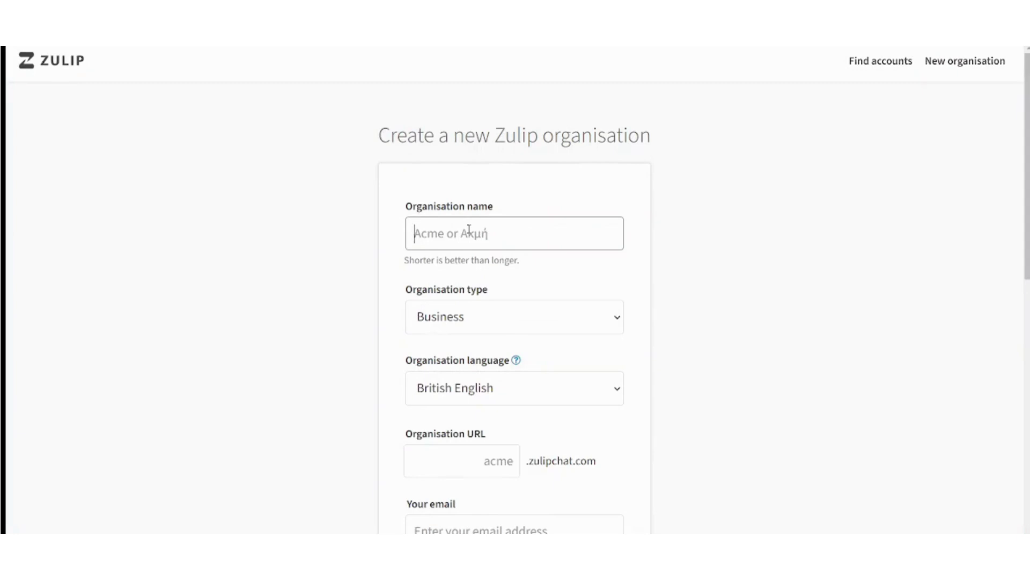
{"action": "type", "text": "Tutorial"}
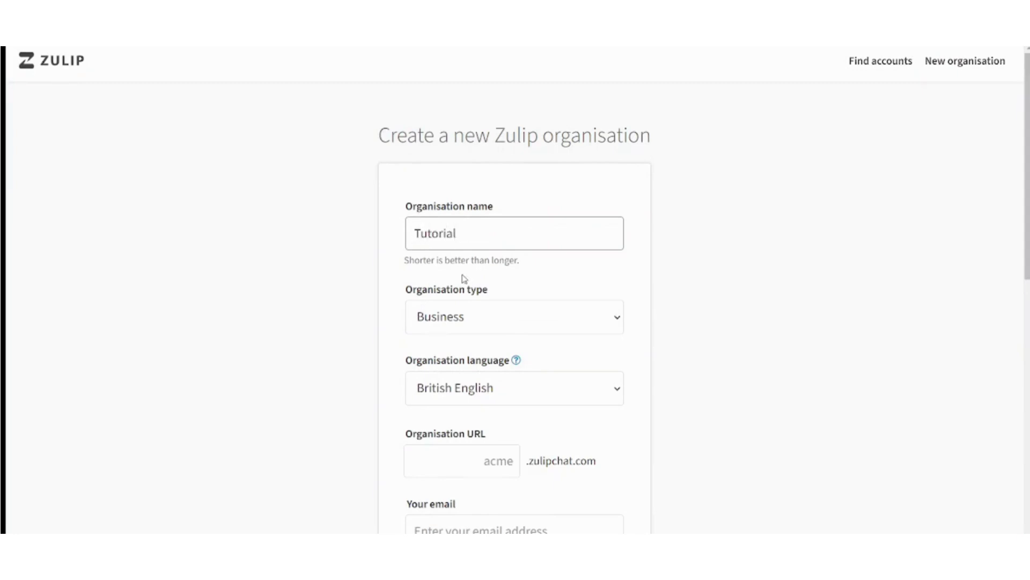
{"action": "left_click", "coordinate": [474, 331]}
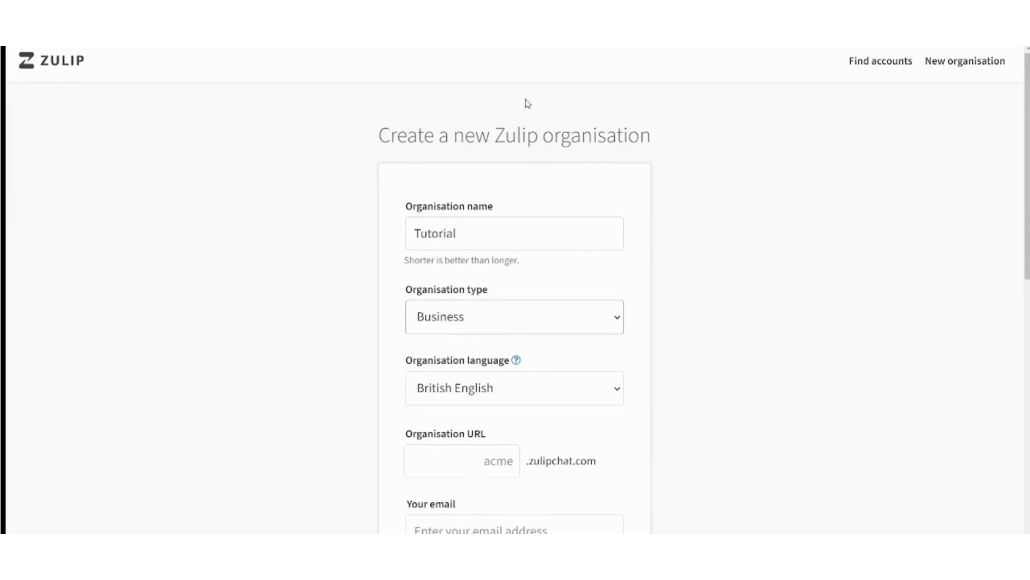
{"action": "left_click", "coordinate": [485, 137]}
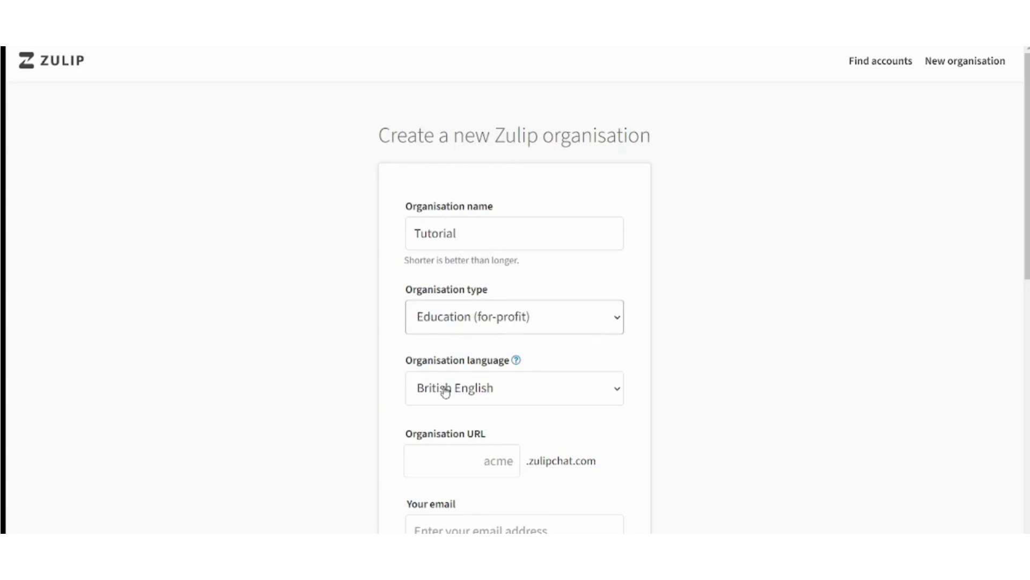
{"action": "left_click", "coordinate": [609, 384]}
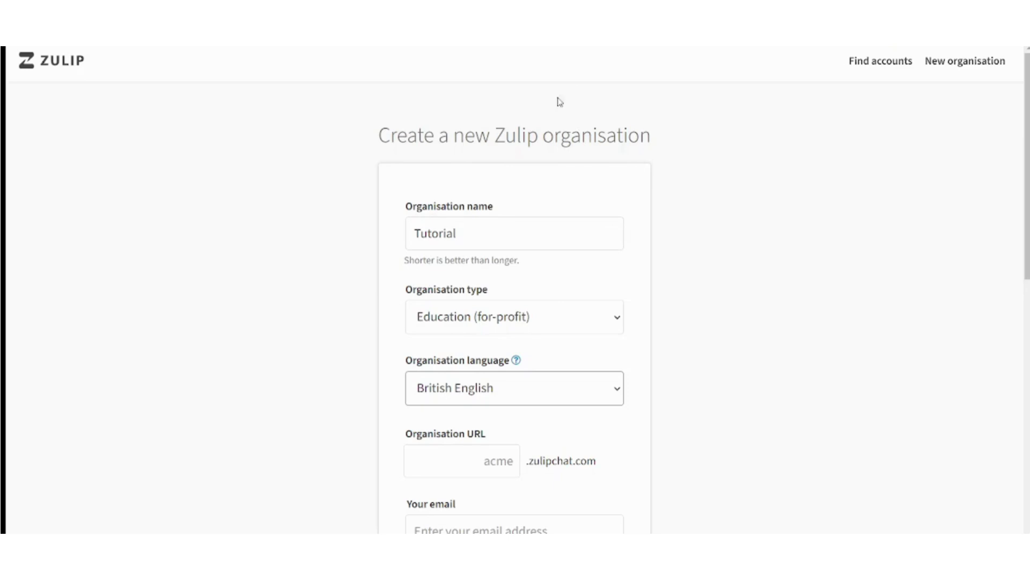
{"action": "key", "text": "e"}
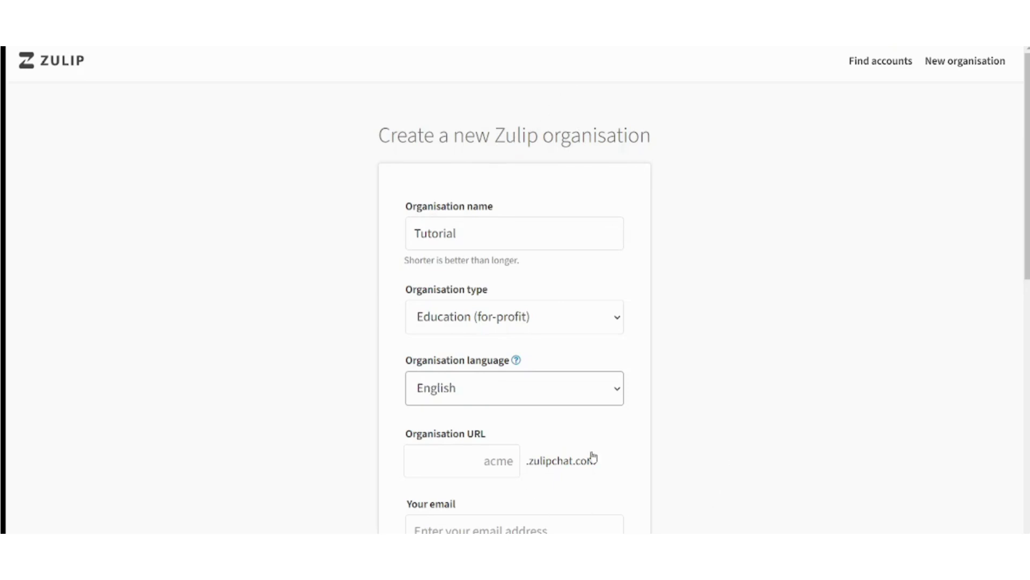
{"action": "left_click", "coordinate": [679, 429]}
- Set the organisation URL to lowercase 'tutorial' (tutorial.zulipchat.com)
{"action": "scroll", "coordinate": [515, 306], "scroll_direction": "down", "scroll_amount": 5}
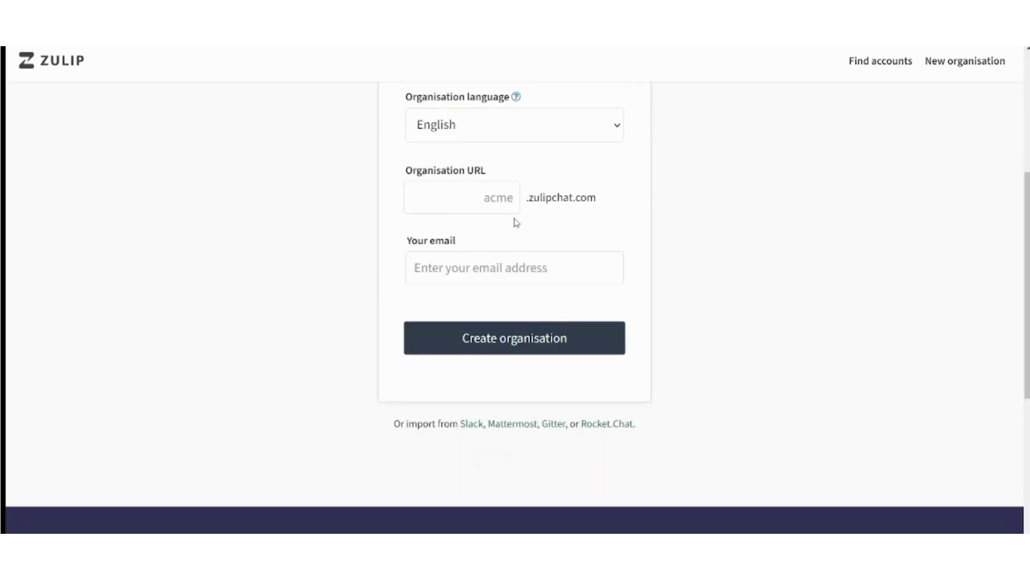
{"action": "left_click", "coordinate": [489, 201]}
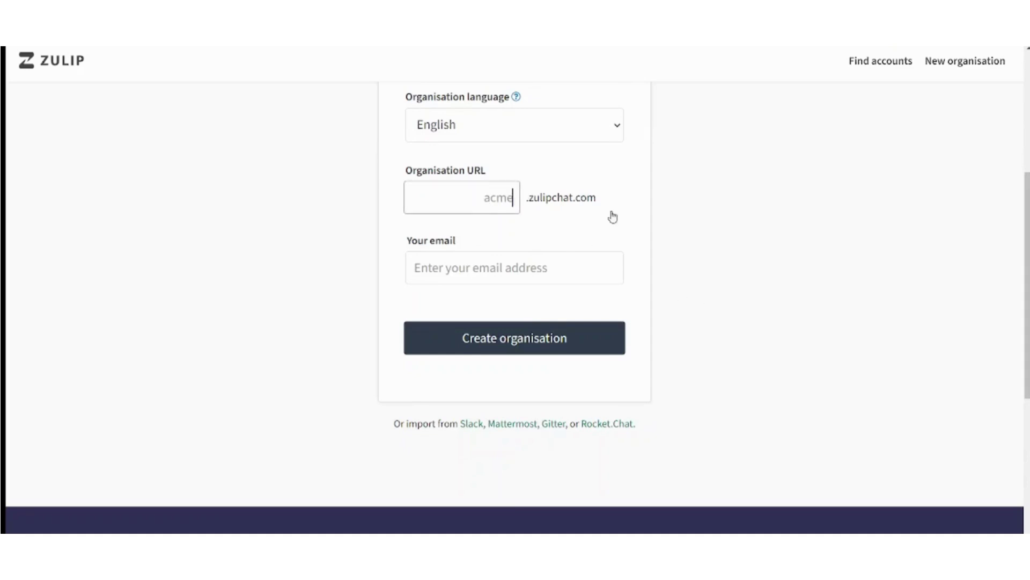
{"action": "type", "text": "Tutorial"}
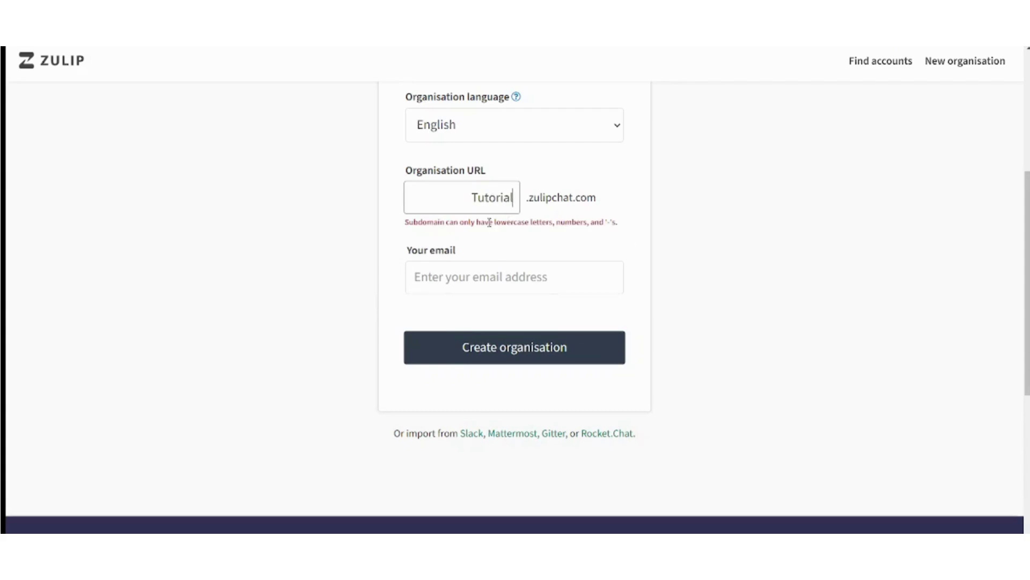
{"action": "double_click", "coordinate": [477, 202]}
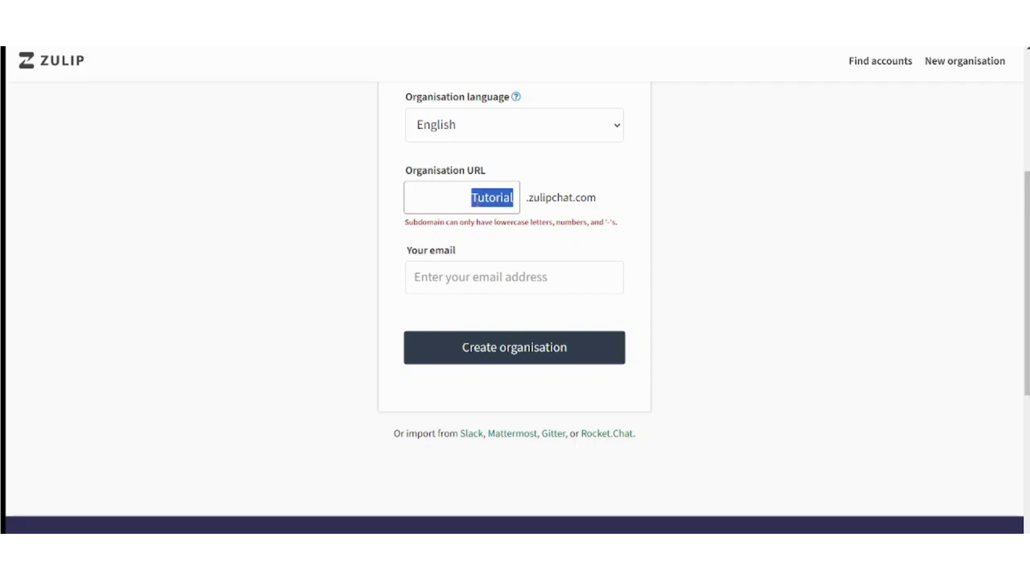
{"action": "type", "text": "tutorial"}
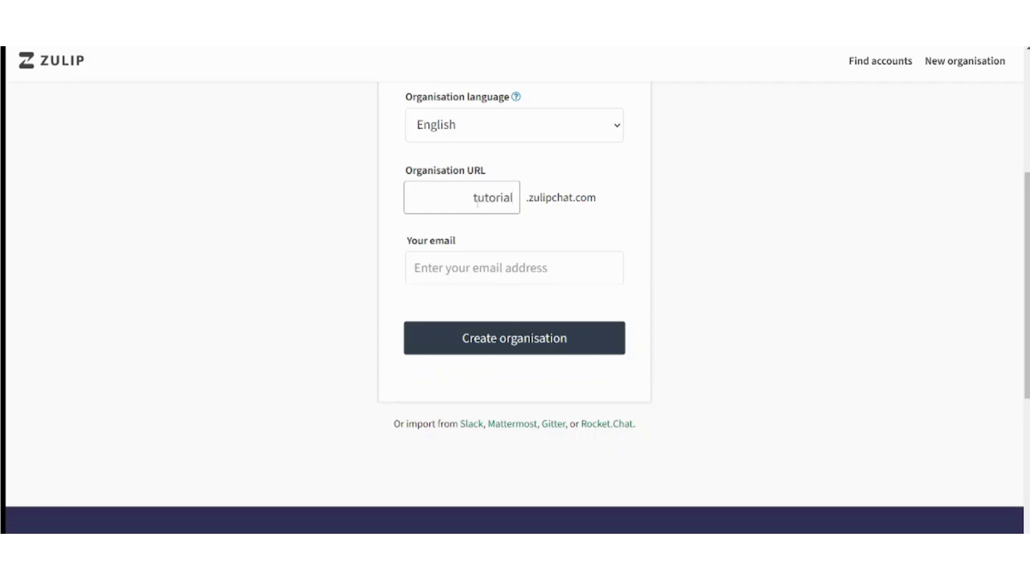
{"action": "left_click", "coordinate": [689, 298]}
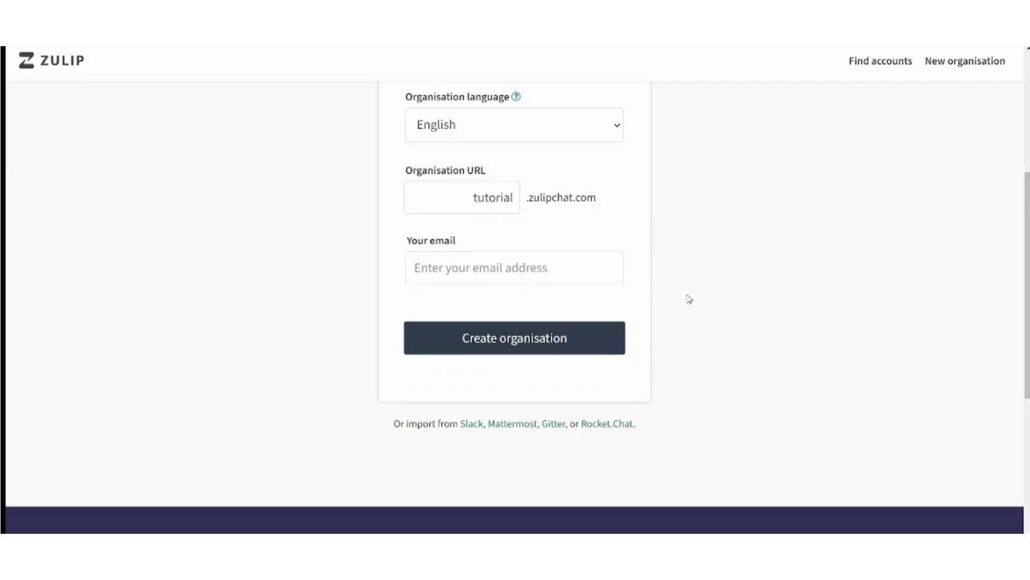
- Fill in the owner's email address from the browser suggestion and submit the organisation request
{"action": "left_click", "coordinate": [522, 268]}
{"action": "type", "text": "Seuf"}
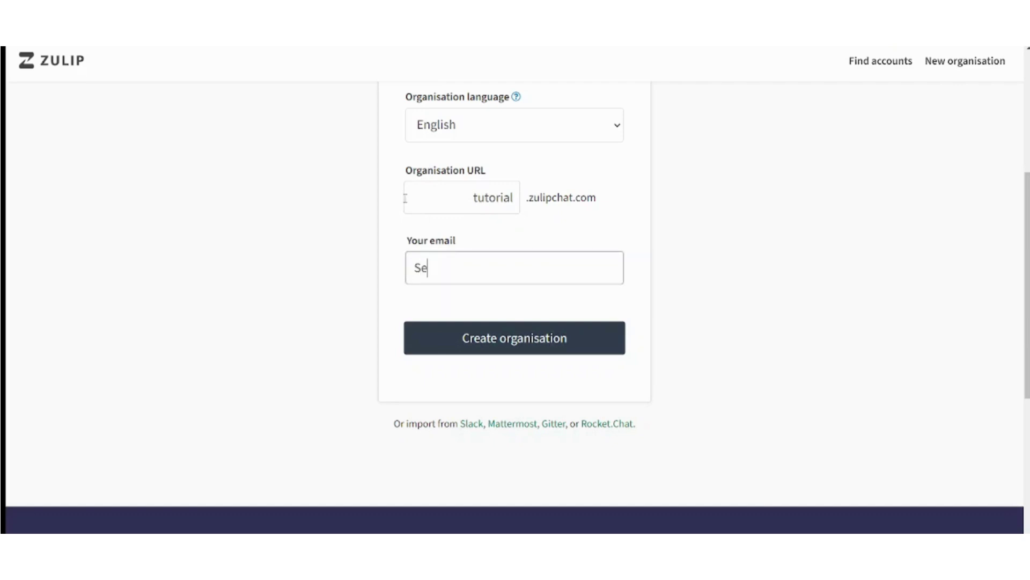
{"action": "key", "text": "BackSpace"}
{"action": "type", "text": "ifahme"}
{"action": "left_click", "coordinate": [476, 305]}
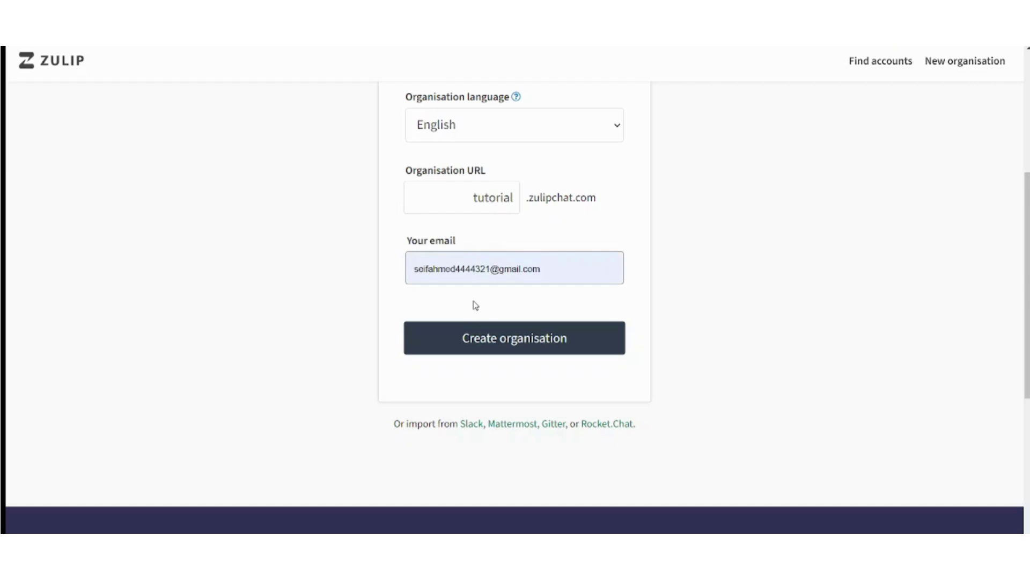
{"action": "left_click", "coordinate": [489, 339]}
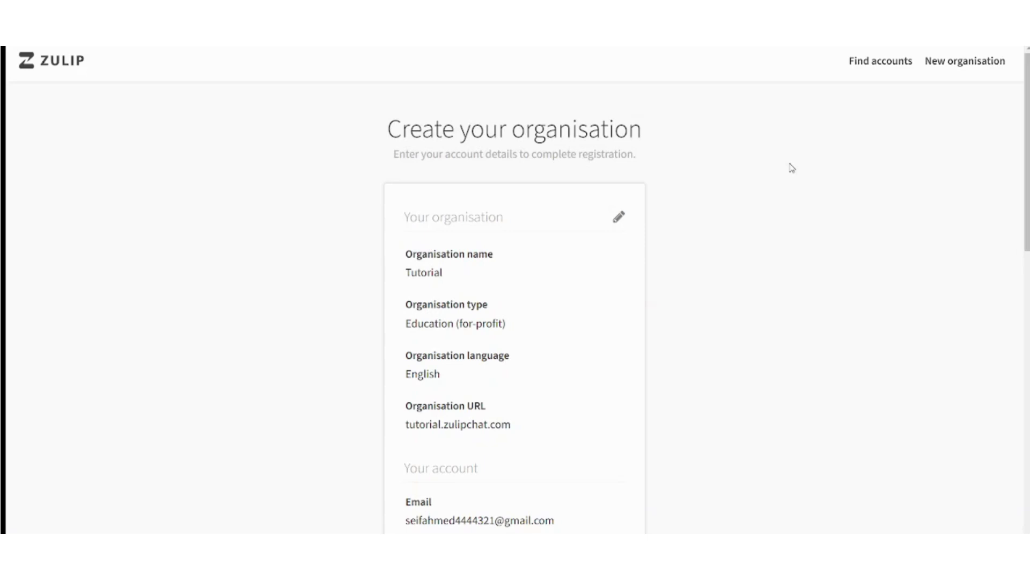
- Enter the account owner's full name and password on the registration form
{"action": "scroll", "coordinate": [993, 253], "scroll_direction": "down", "scroll_amount": 3}
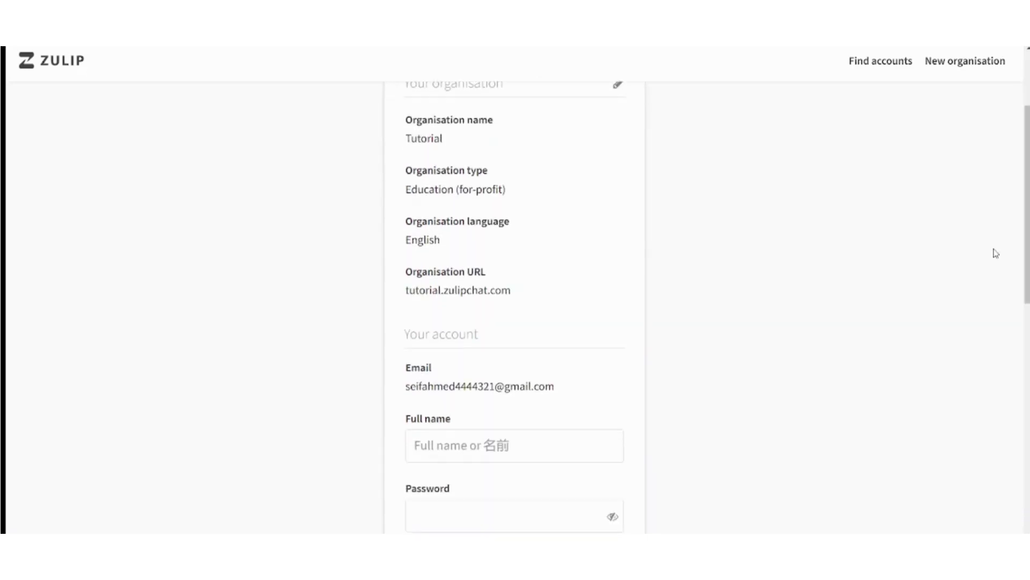
{"action": "scroll", "coordinate": [996, 252], "scroll_direction": "down", "scroll_amount": 1}
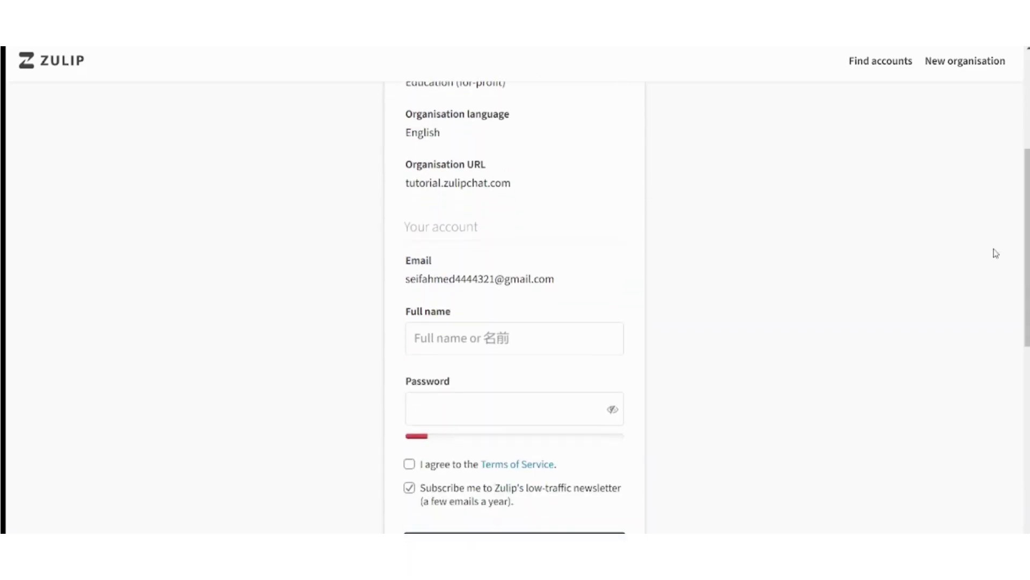
{"action": "left_click", "coordinate": [540, 347]}
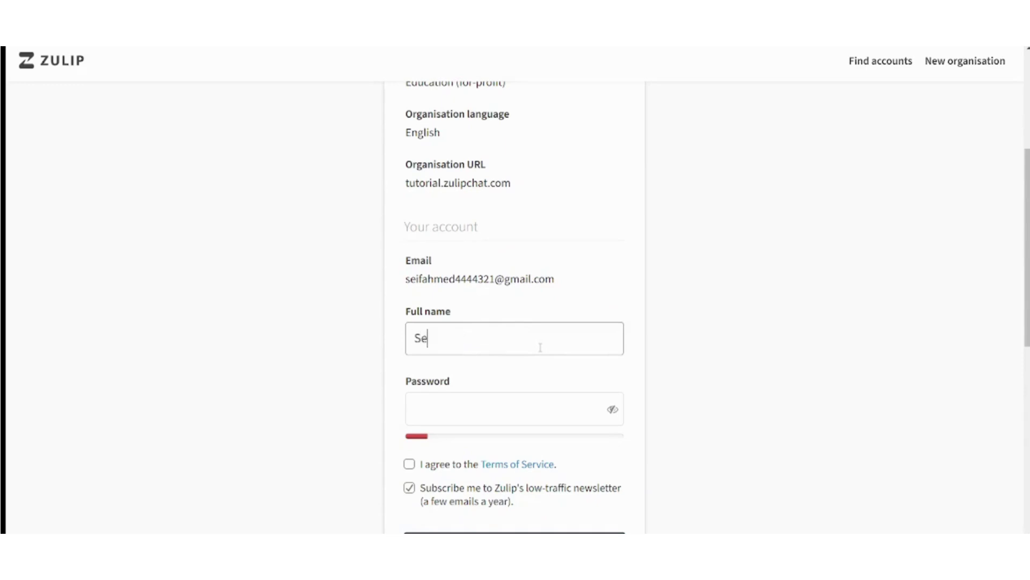
{"action": "left_click", "coordinate": [516, 397]}
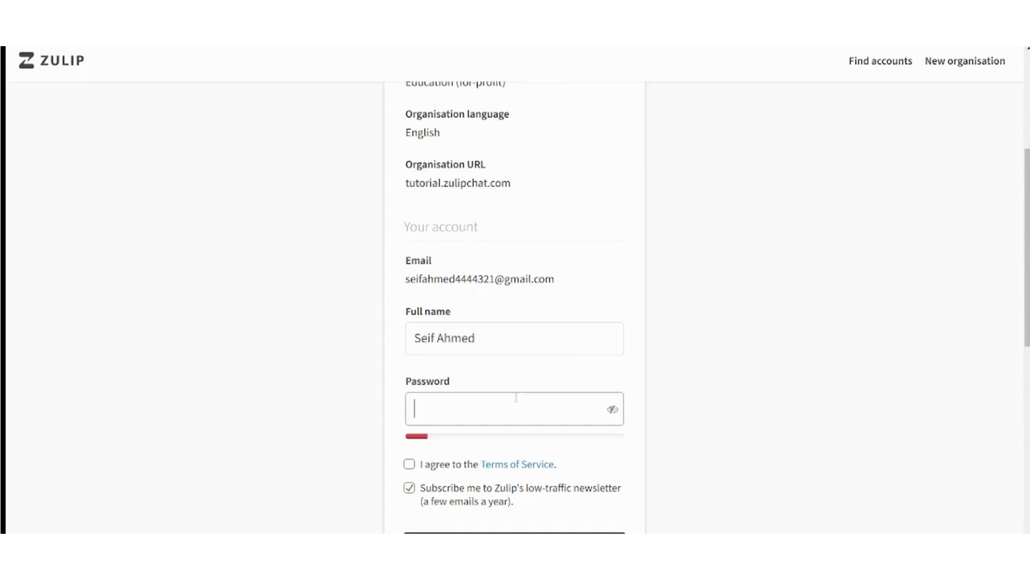
{"action": "type", "text": "••••••••••••"}
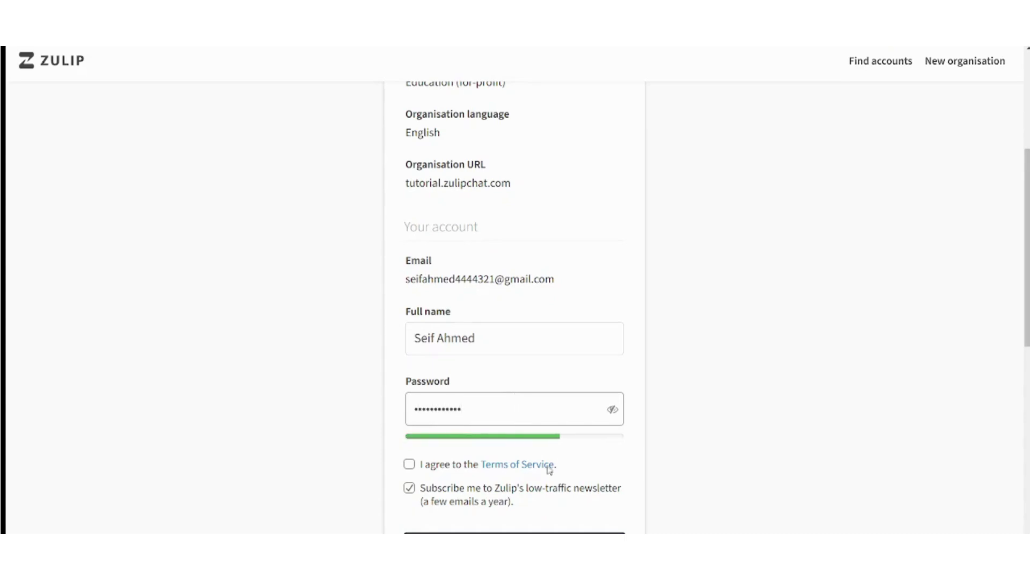
- Accept the Terms of Service, opt out of the newsletter, and sign up
{"action": "left_click", "coordinate": [409, 464]}
{"action": "left_click", "coordinate": [410, 489]}
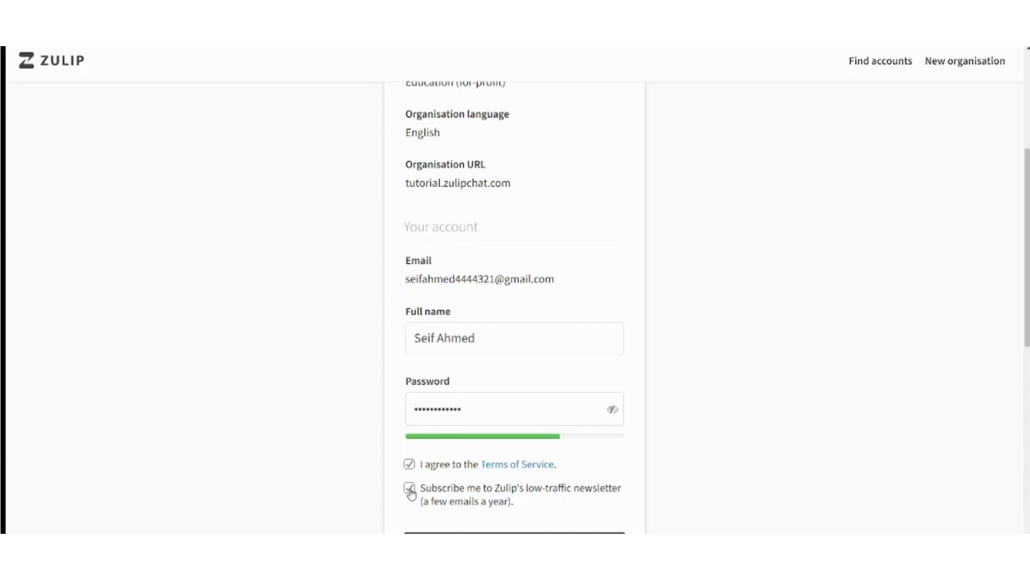
{"action": "scroll", "coordinate": [900, 407], "scroll_direction": "down", "scroll_amount": 5}
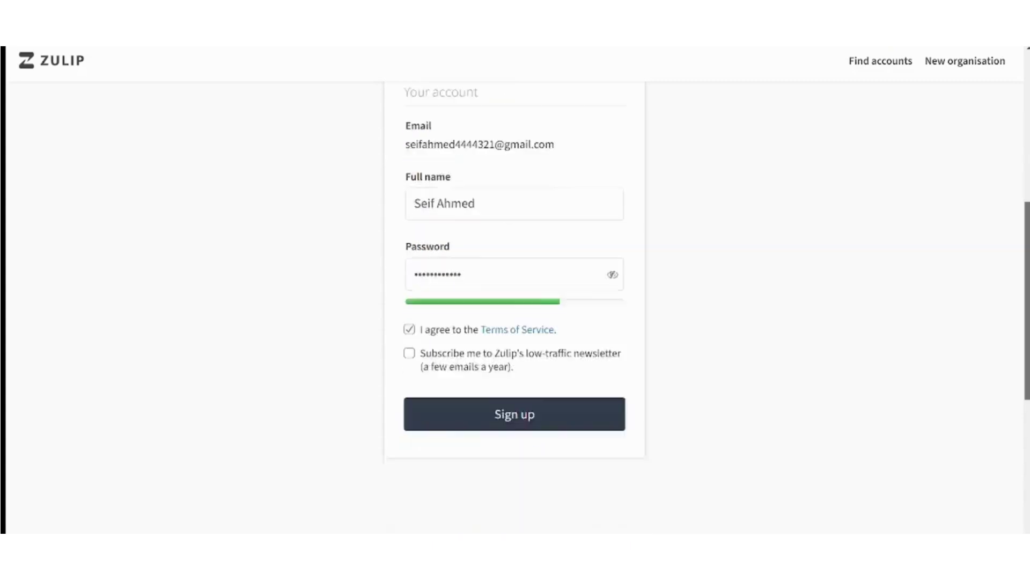
{"action": "left_click", "coordinate": [495, 262]}
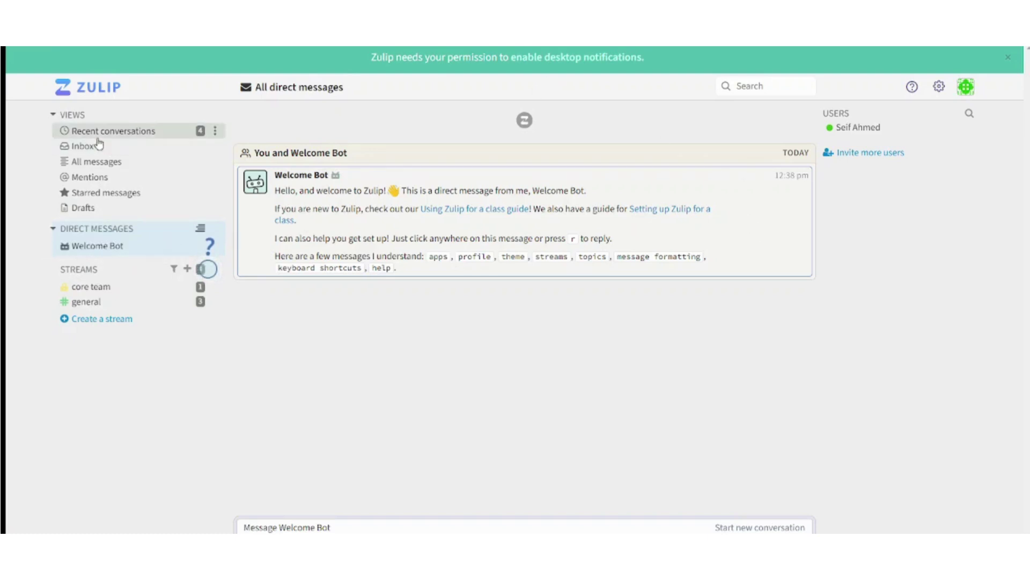
- Show all messages and search for the misspelled 'Swimming tutrles'
{"action": "left_click", "coordinate": [91, 166]}
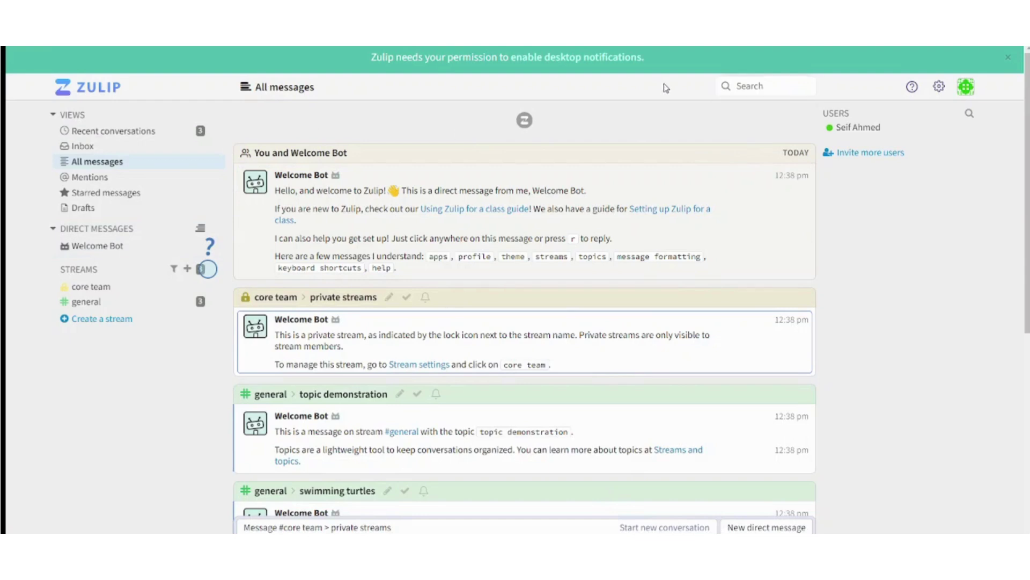
{"action": "left_click", "coordinate": [752, 87]}
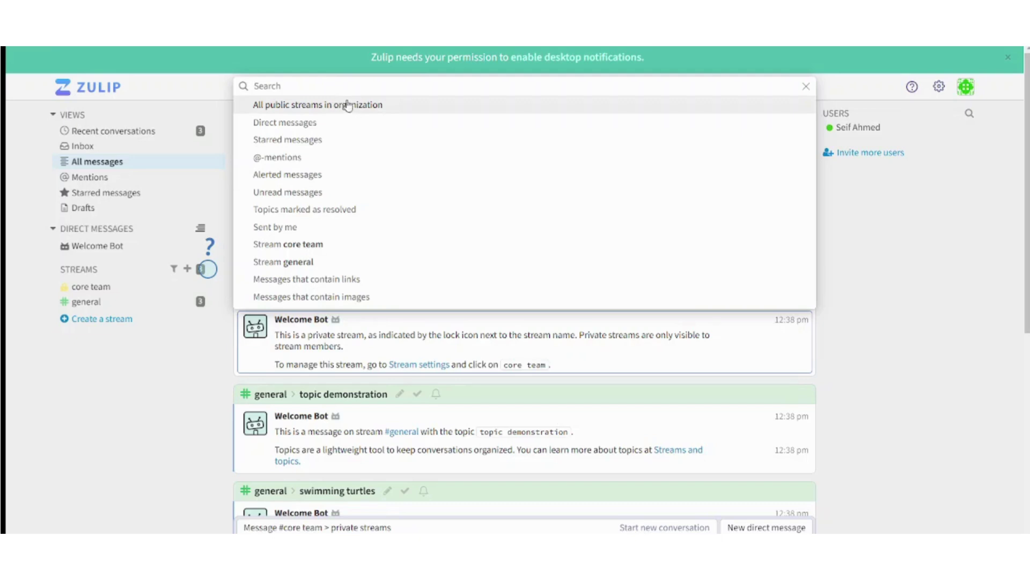
{"action": "type", "text": "Swimming"}
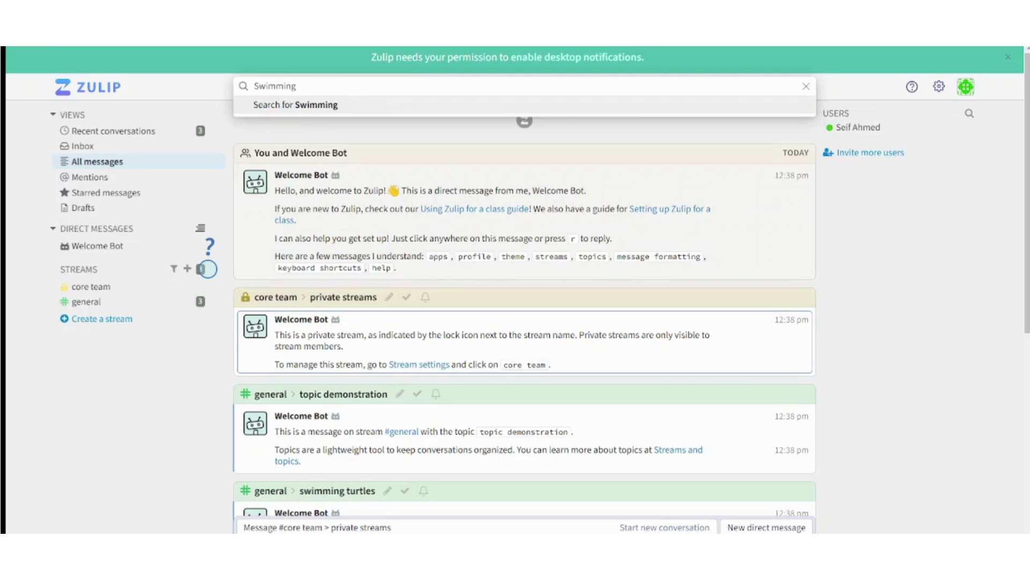
{"action": "type", "text": " tutrles"}
{"action": "key", "text": "Return"}
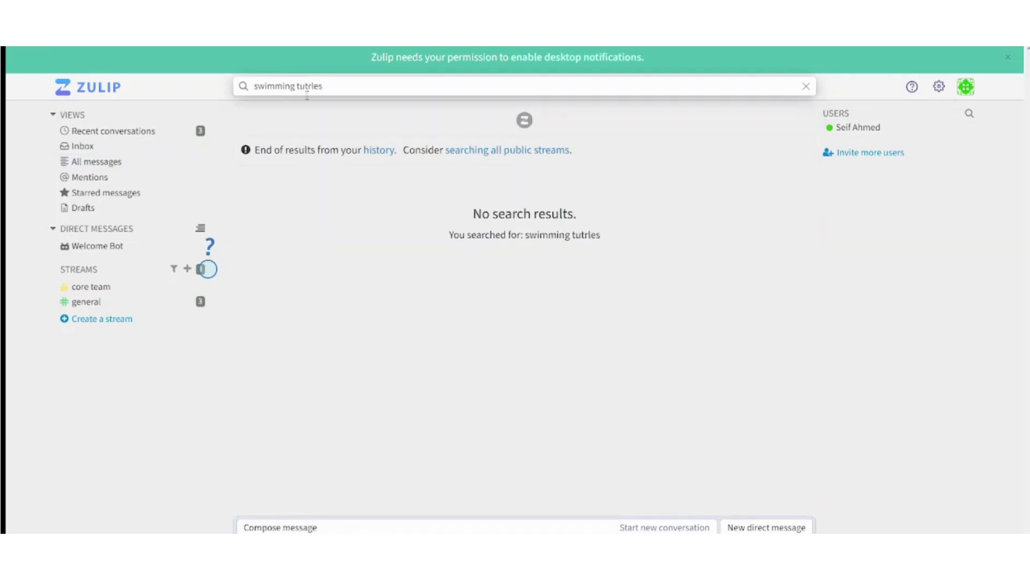
- Correct the search typo and trim the query down to 'swimming'
{"action": "left_click", "coordinate": [312, 87]}
{"action": "key", "text": "BackSpace"}
{"action": "key", "text": "Return"}
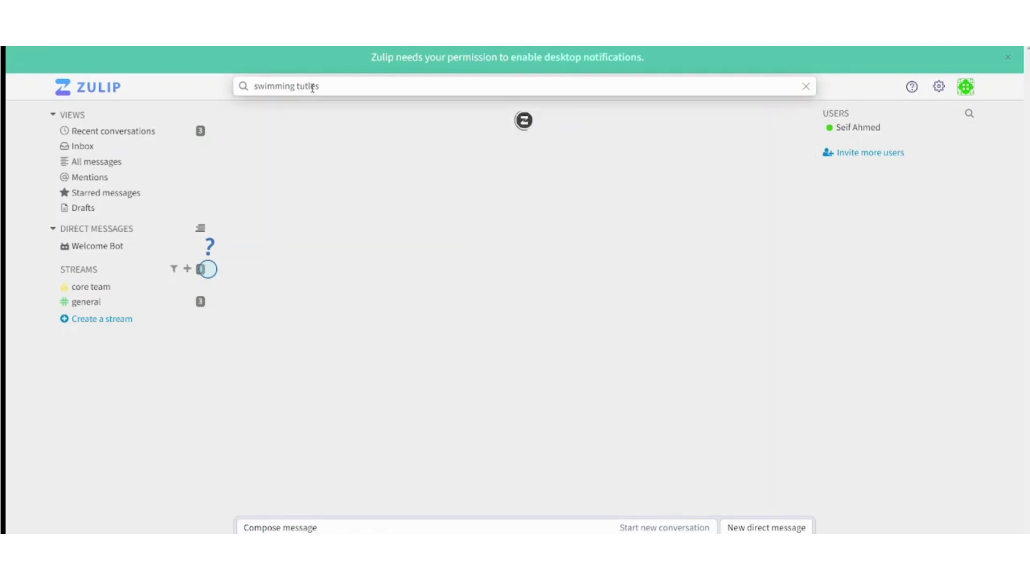
{"action": "left_click", "coordinate": [328, 86]}
{"action": "key", "text": "BackSpace"}
{"action": "key", "text": "BackSpace"}
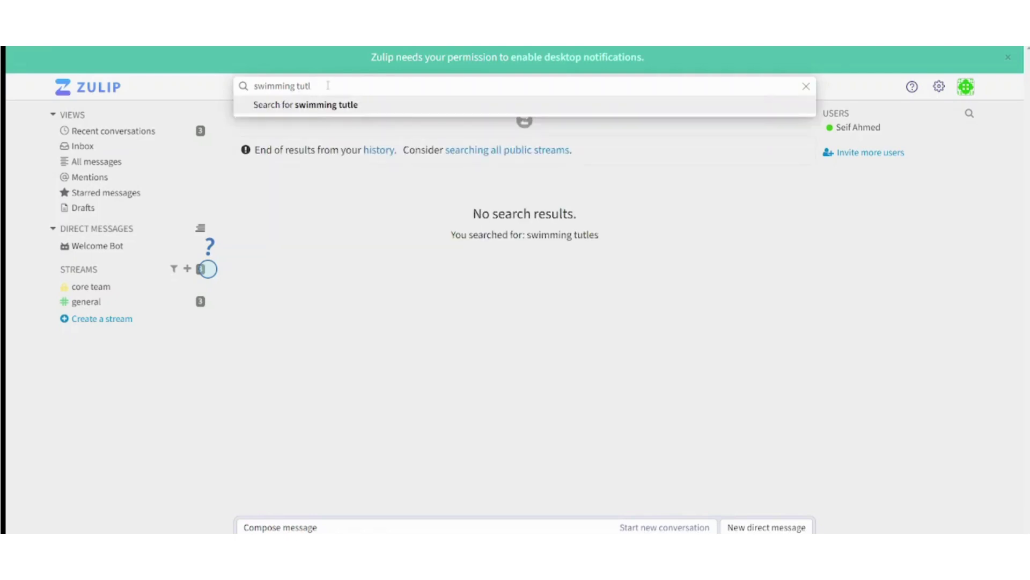
{"action": "type", "text": "rt"}
{"action": "key", "text": "Return"}
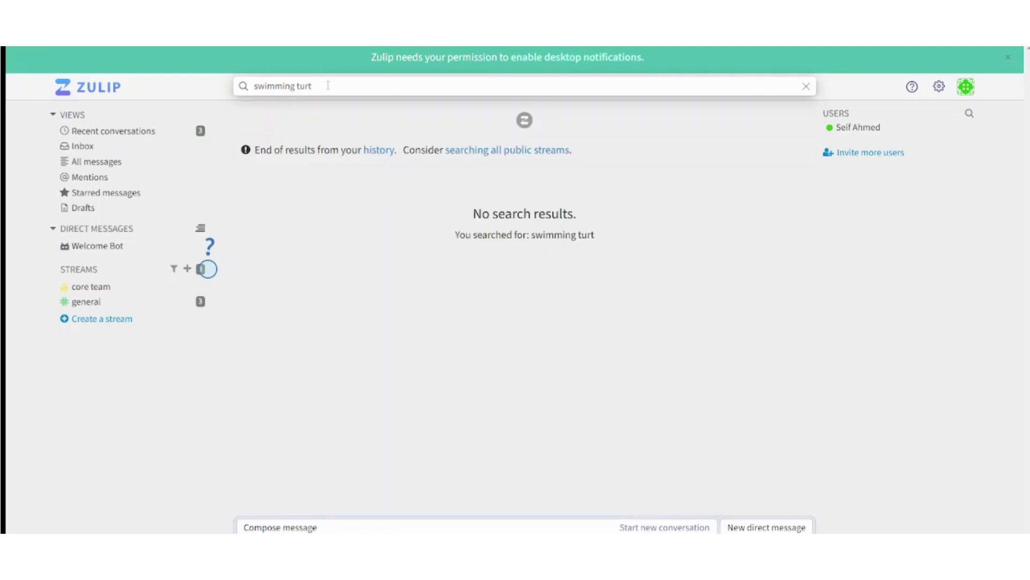
{"action": "left_click", "coordinate": [327, 86]}
{"action": "key", "text": "Return"}
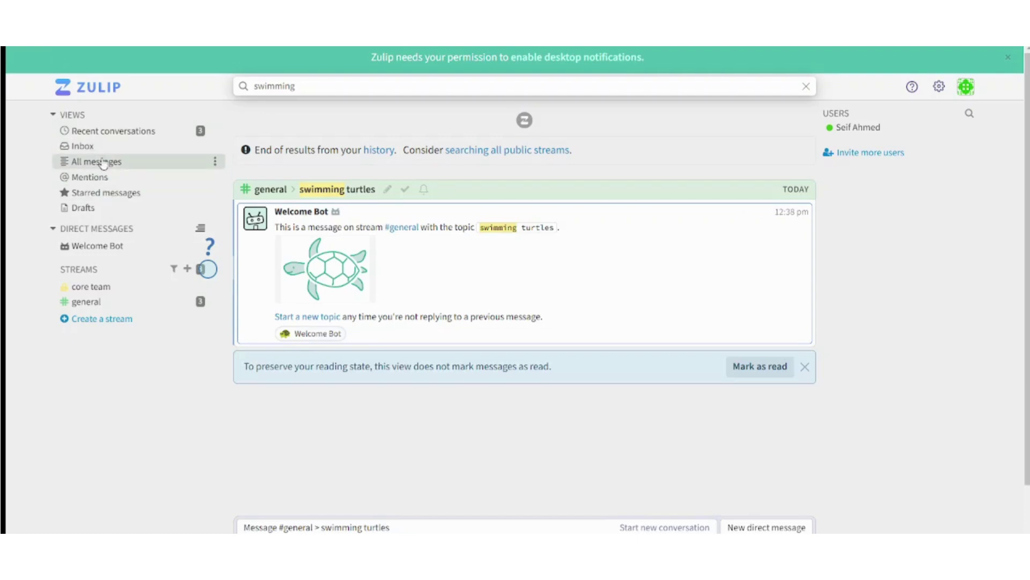
- Return to all messages, browse the search suggestions, then open the general stream
{"action": "left_click", "coordinate": [103, 164]}
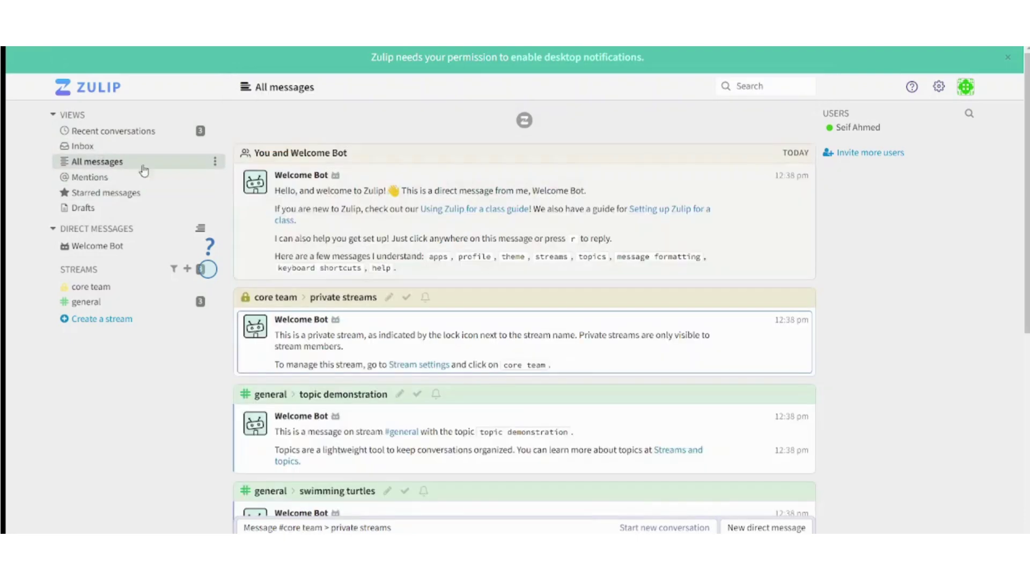
{"action": "left_click", "coordinate": [744, 89]}
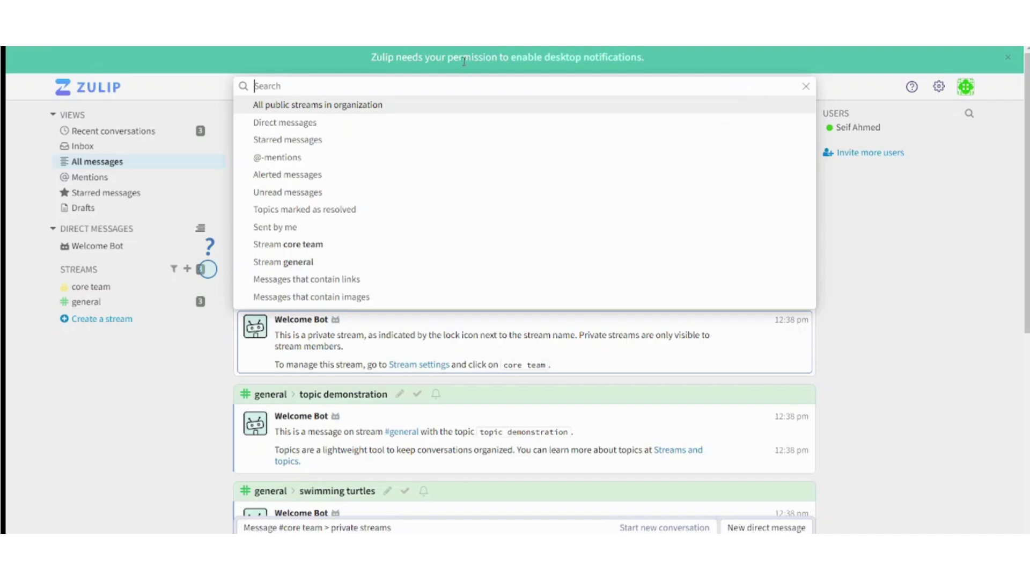
{"action": "key", "text": "Down"}
{"action": "left_click", "coordinate": [92, 301]}
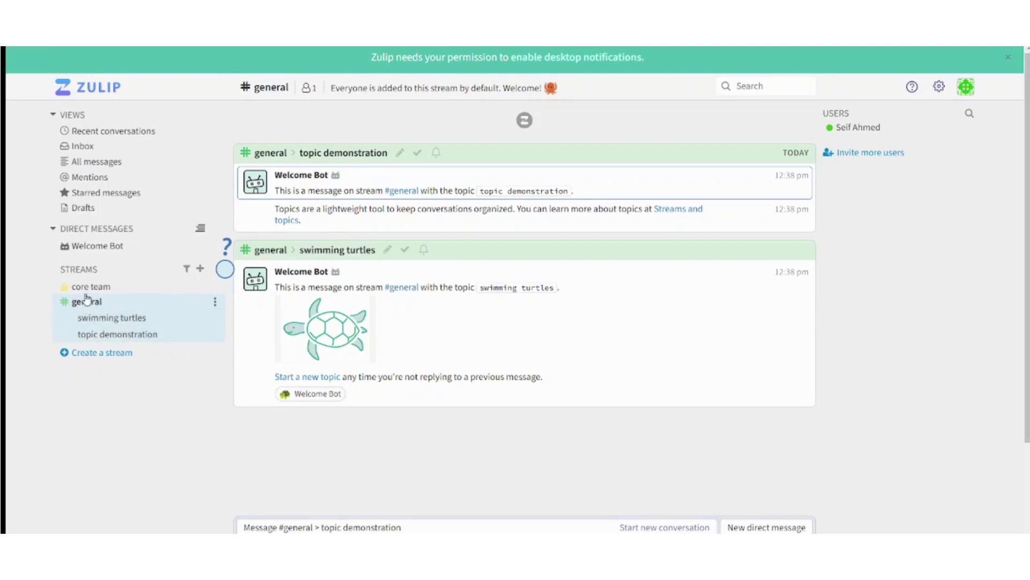
- Create public stream 'Tutorial' described 'This is a tutorial', with posting open to everyone
{"action": "left_click", "coordinate": [119, 355]}
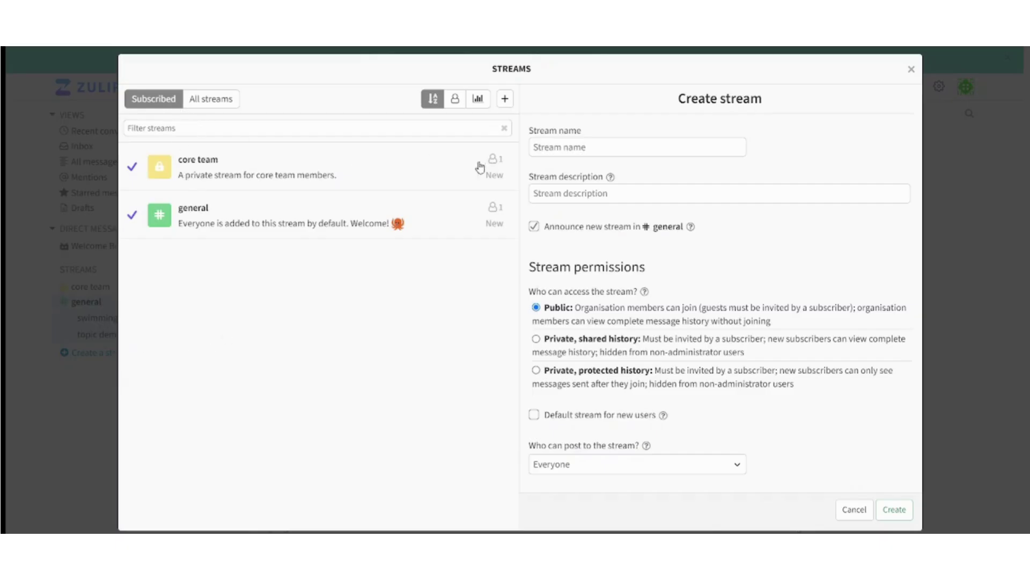
{"action": "left_click", "coordinate": [608, 146]}
{"action": "type", "text": "Tutorial"}
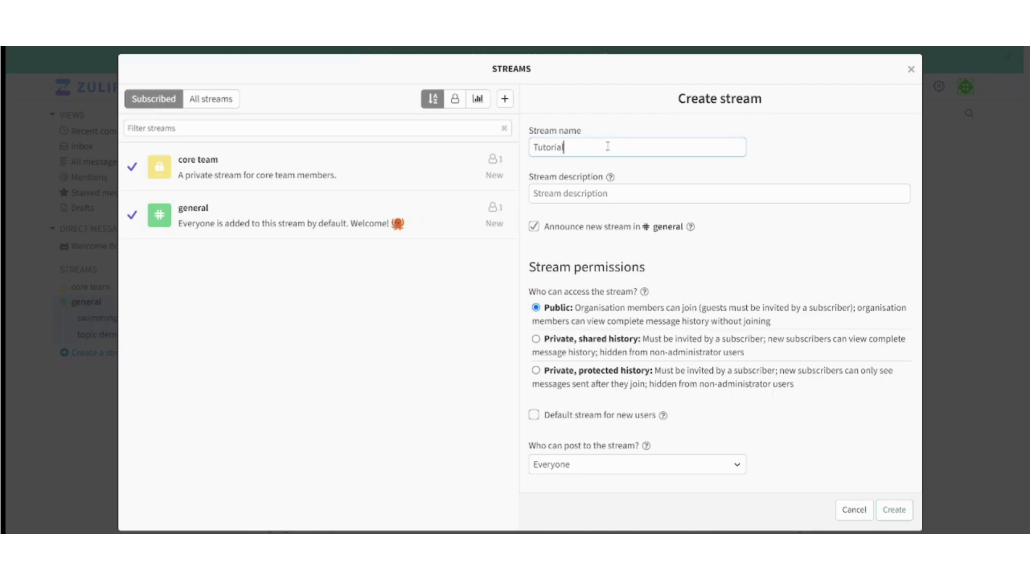
{"action": "left_click", "coordinate": [587, 190]}
{"action": "type", "text": "This is a T"}
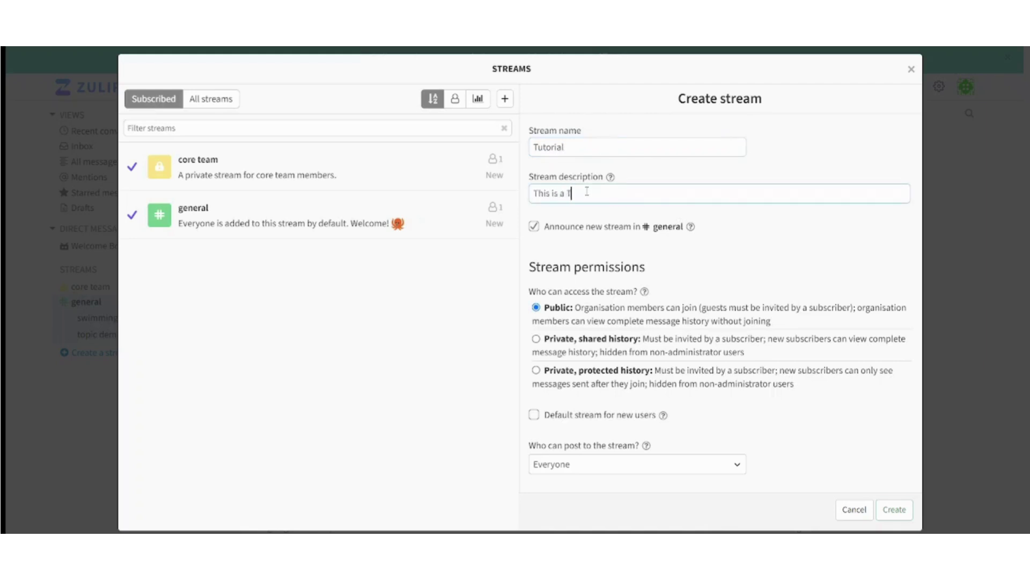
{"action": "key", "text": "BackSpace"}
{"action": "type", "text": "tutorial"}
{"action": "left_click", "coordinate": [609, 465]}
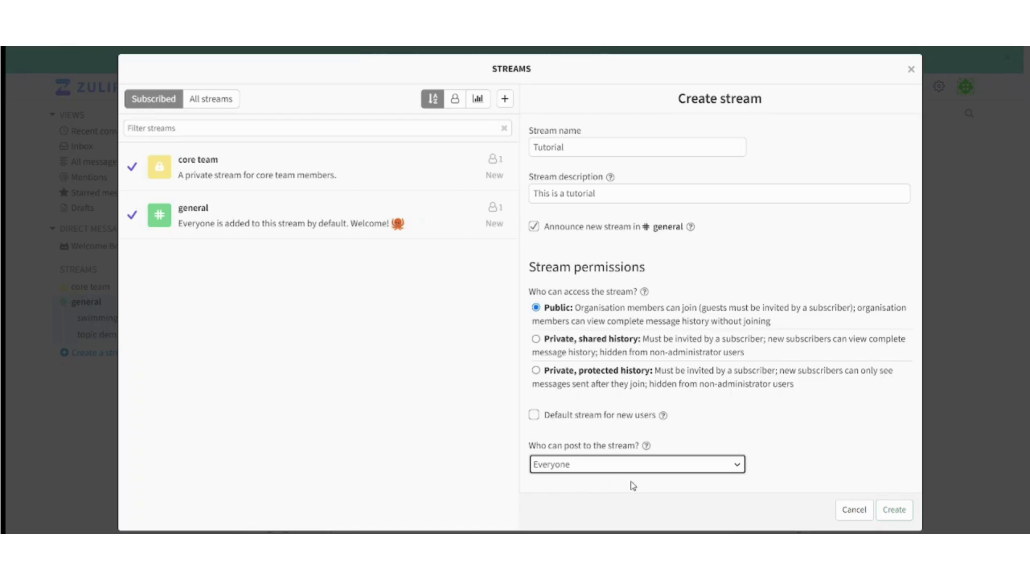
{"action": "left_click", "coordinate": [889, 510]}
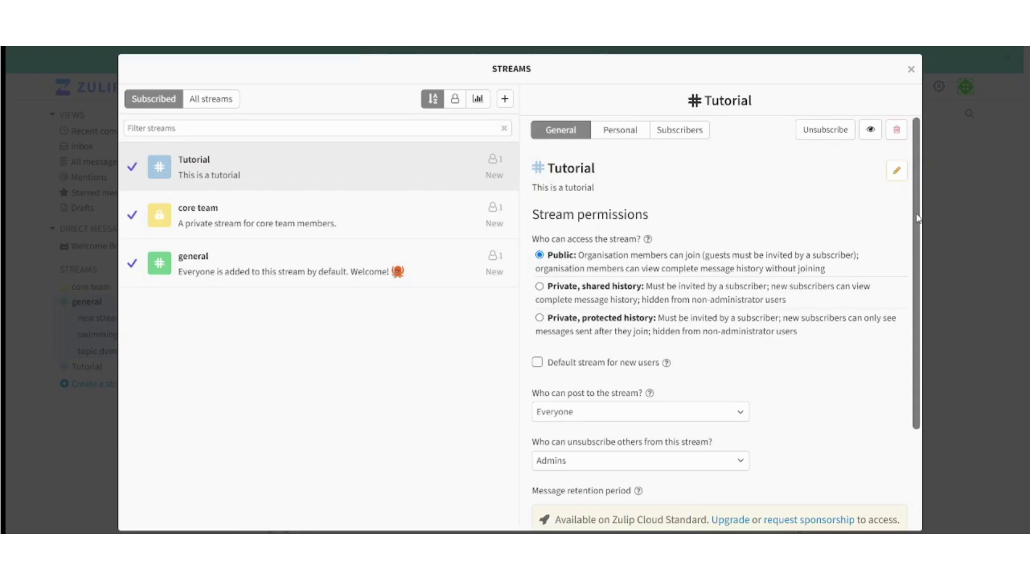
- Look through the Tutorial stream's General and Personal settings, then its Subscribers list
{"action": "mouse_move", "coordinate": [917, 218]}
{"action": "left_mouse_down"}
{"action": "mouse_move", "coordinate": [909, 404]}
{"action": "mouse_move", "coordinate": [895, 168]}
{"action": "left_mouse_up"}
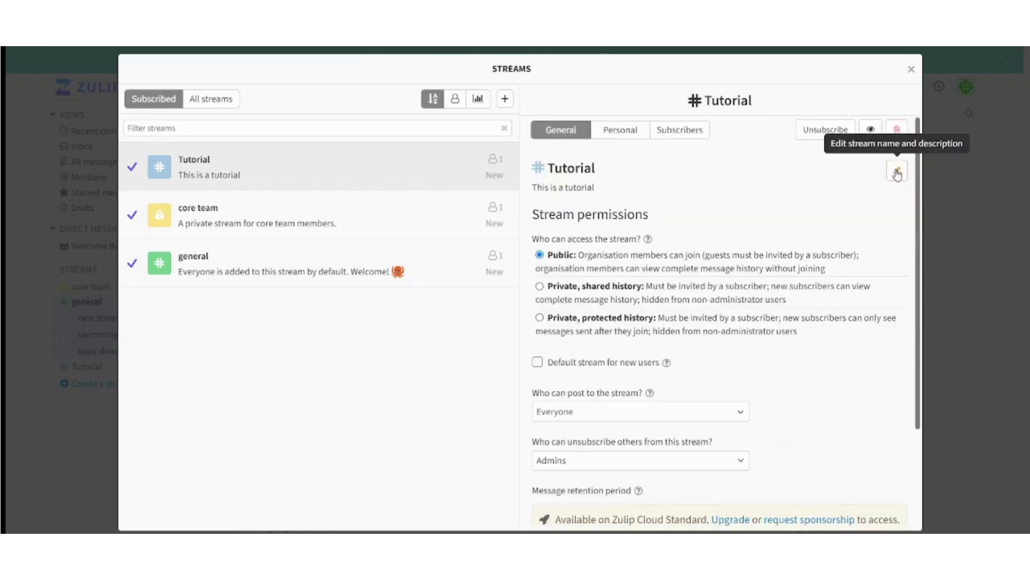
{"action": "left_click", "coordinate": [635, 134]}
{"action": "left_click", "coordinate": [679, 134]}
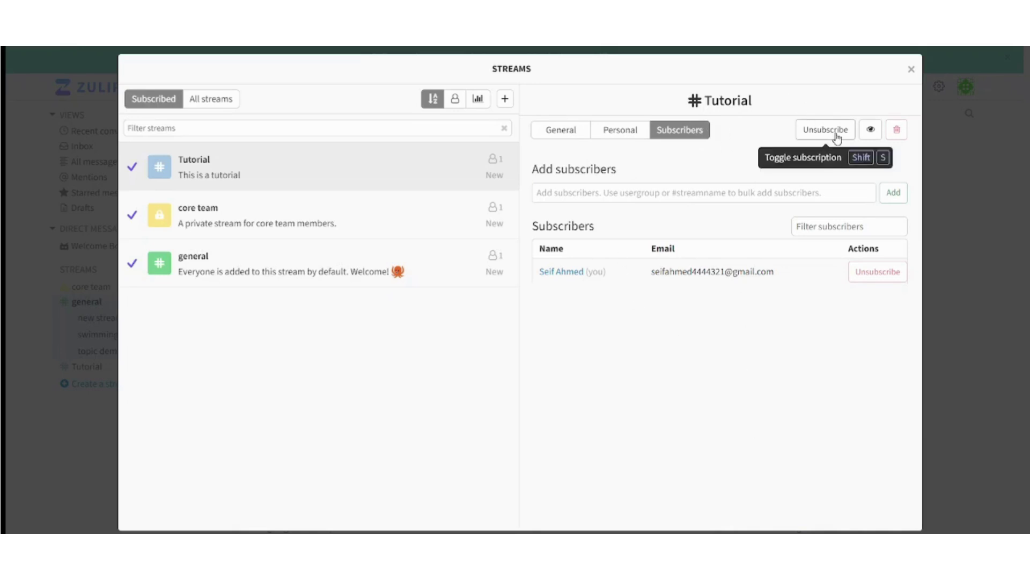
{"action": "left_click", "coordinate": [872, 131]}
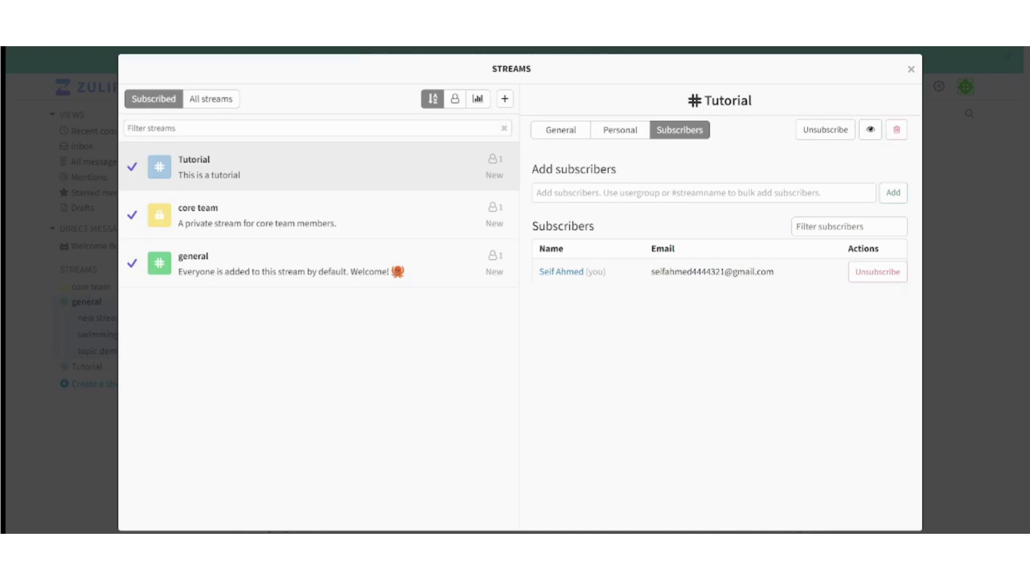
- Close stream settings, open the Tutorial stream, and check the stream events topic's options
{"action": "left_click", "coordinate": [911, 69]}
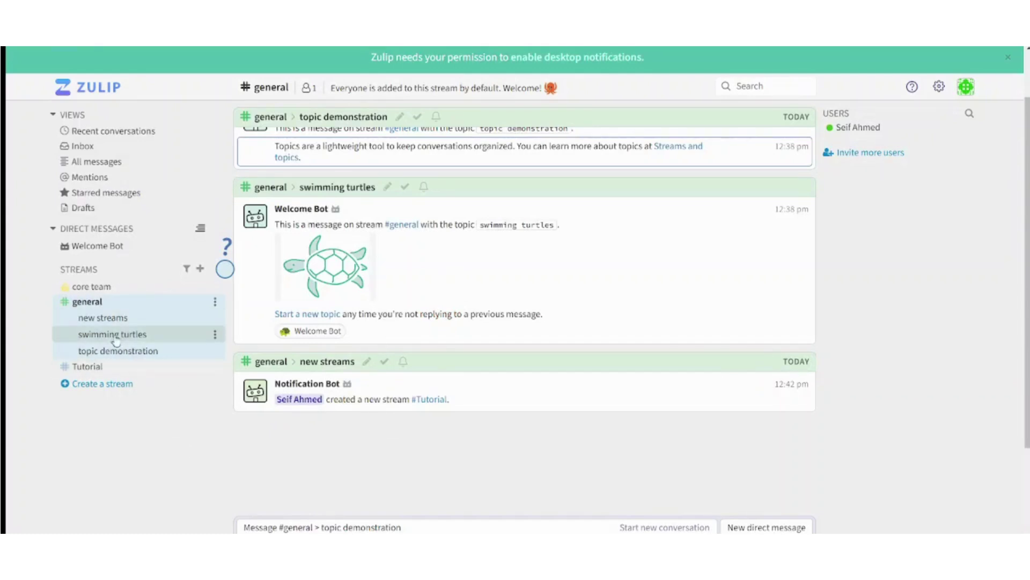
{"action": "left_click", "coordinate": [106, 368]}
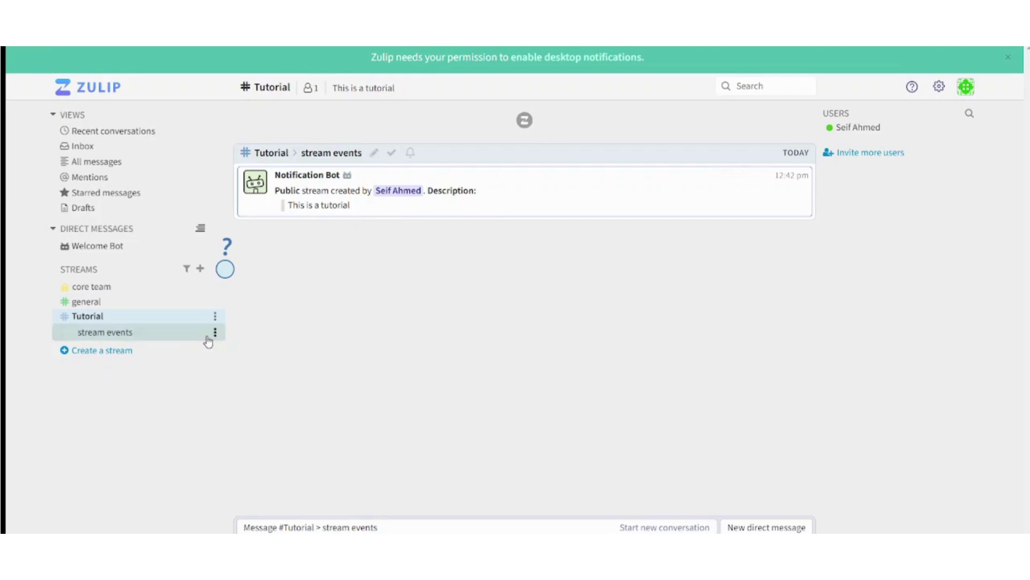
{"action": "left_click", "coordinate": [215, 334]}
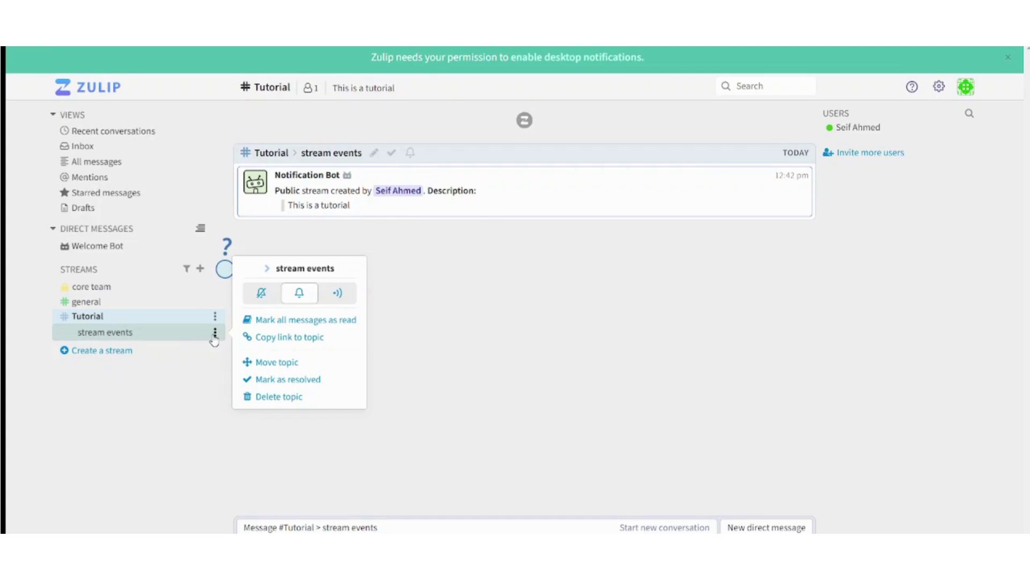
{"action": "left_click", "coordinate": [555, 400]}
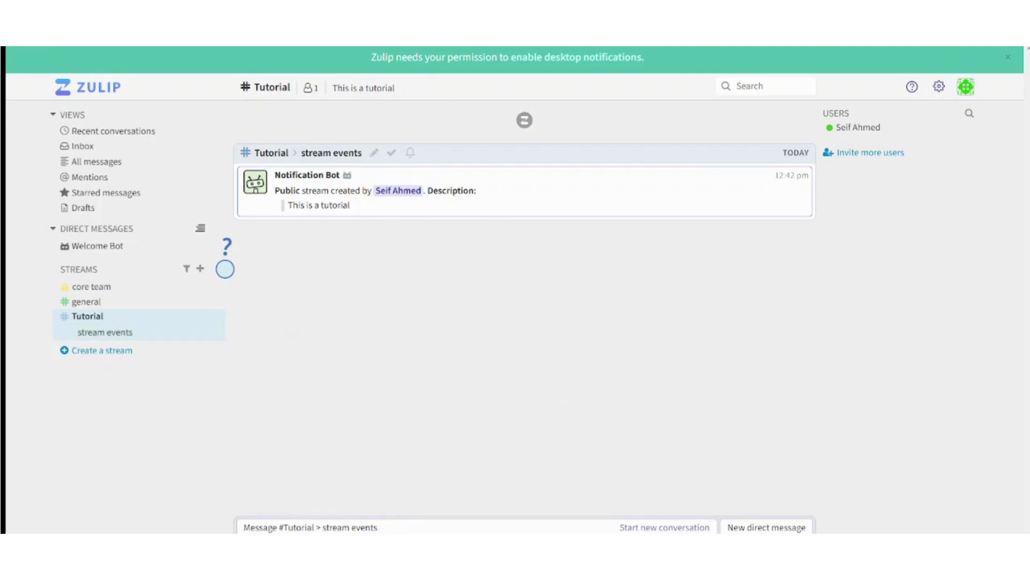
- Address a message to stream Tutorial, new topic 'TUtorial 1', and type 'This is a tutorial'
{"action": "left_click", "coordinate": [384, 525]}
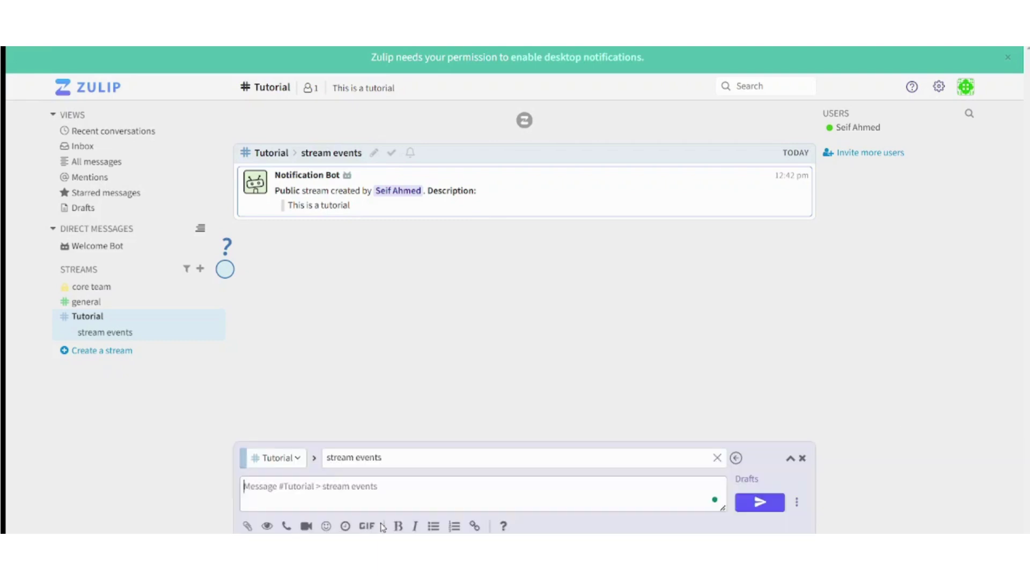
{"action": "left_click", "coordinate": [298, 459]}
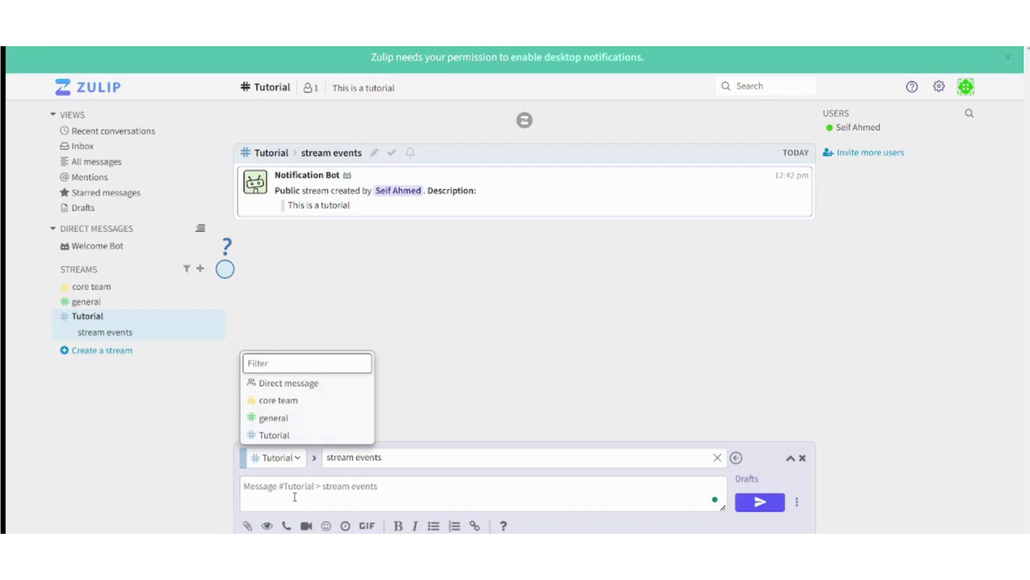
{"action": "left_click", "coordinate": [437, 459]}
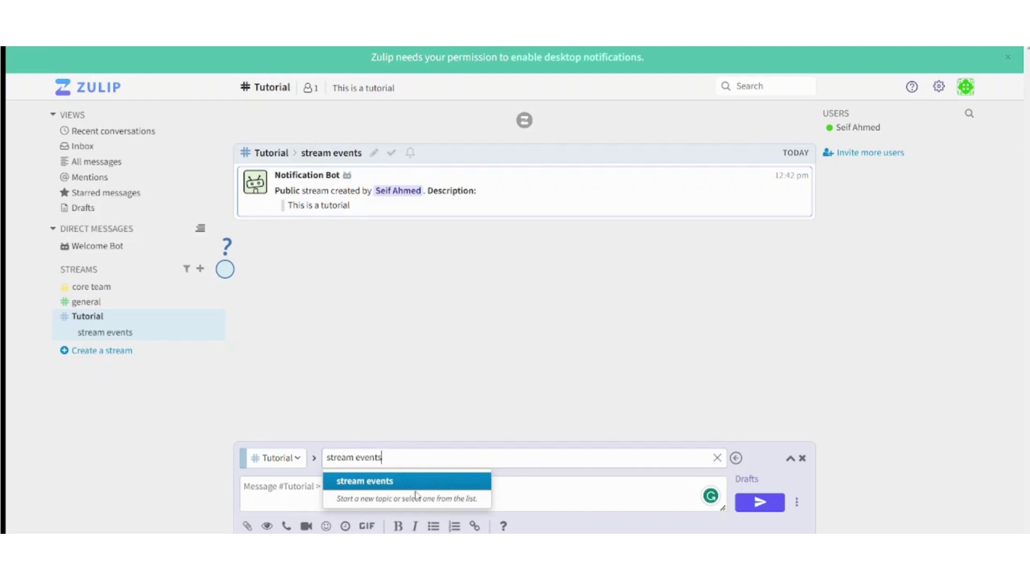
{"action": "left_click_drag", "start_coordinate": [382, 456], "coordinate": [338, 451]}
{"action": "left_click", "coordinate": [375, 462], "text": "shift"}
{"action": "key", "text": "BackSpace"}
{"action": "key", "text": "ctrl+BackSpace"}
{"action": "key", "text": "ctrl+BackSpace"}
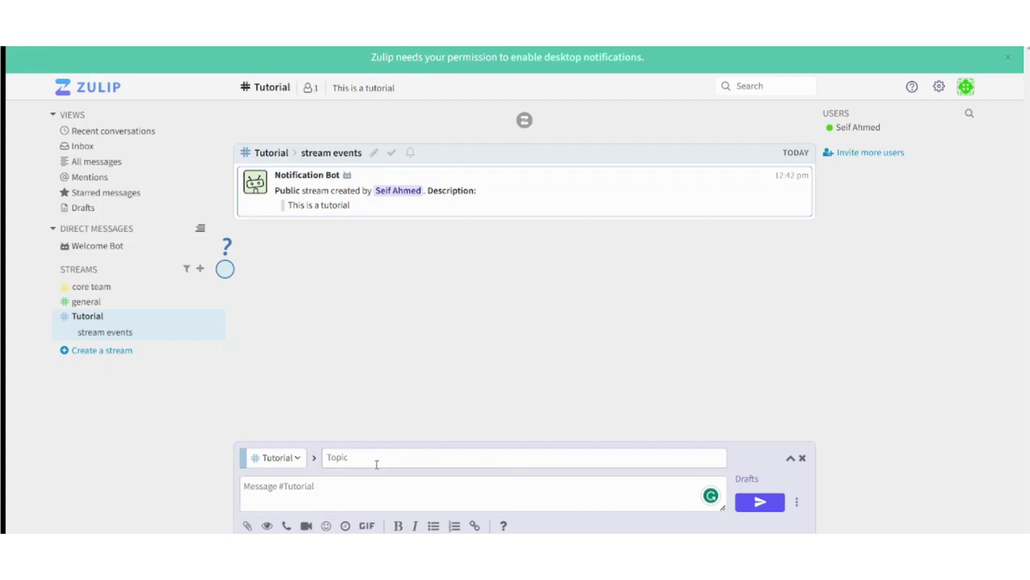
{"action": "type", "text": "TUtorial 1"}
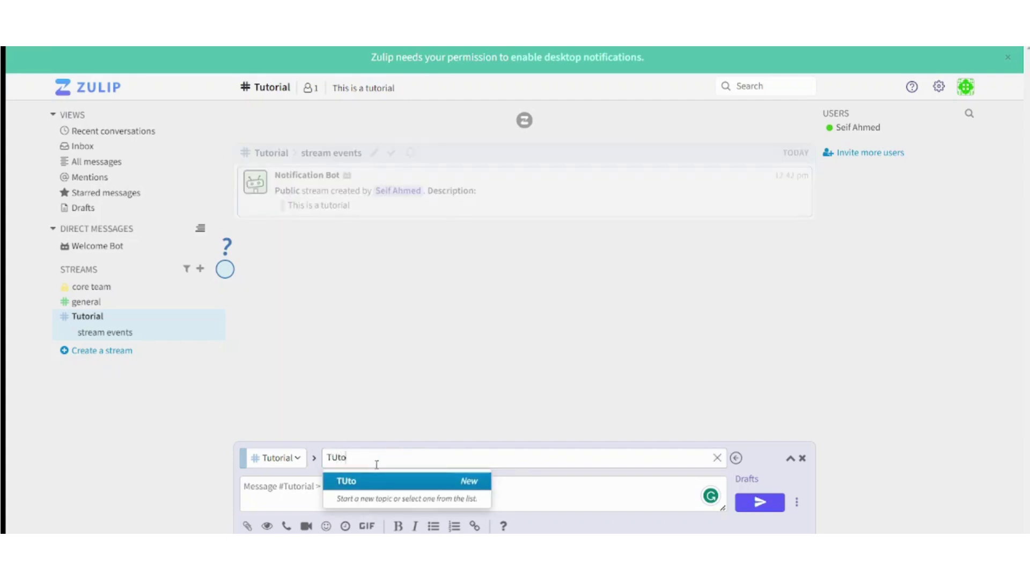
{"action": "left_click", "coordinate": [290, 491]}
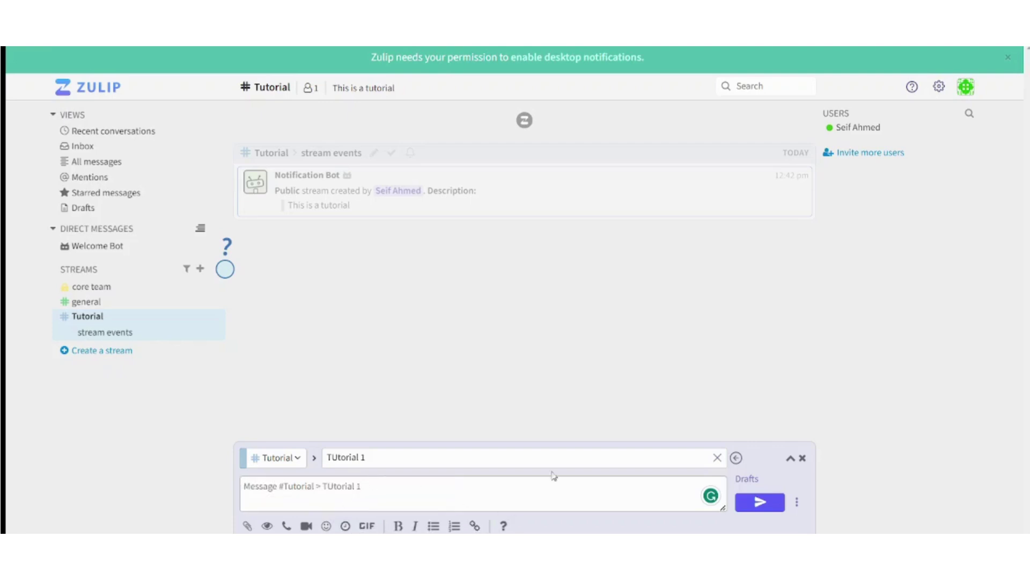
{"action": "left_click", "coordinate": [433, 479]}
{"action": "type", "text": "This is"}
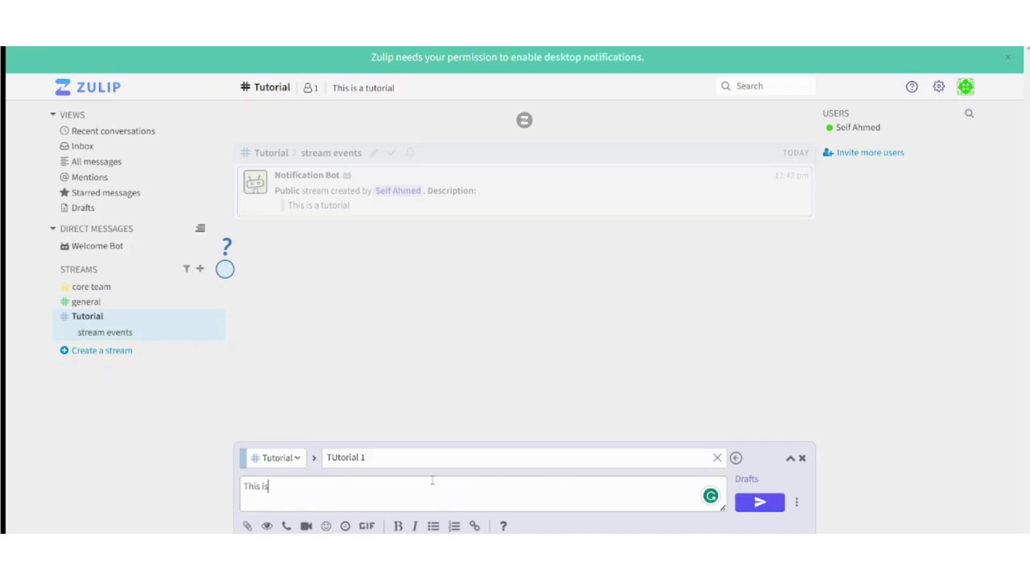
{"action": "type", "text": " a tutorial"}
- Send the message, then edit it to append '. Don't reply to this message'
{"action": "left_click", "coordinate": [773, 502]}
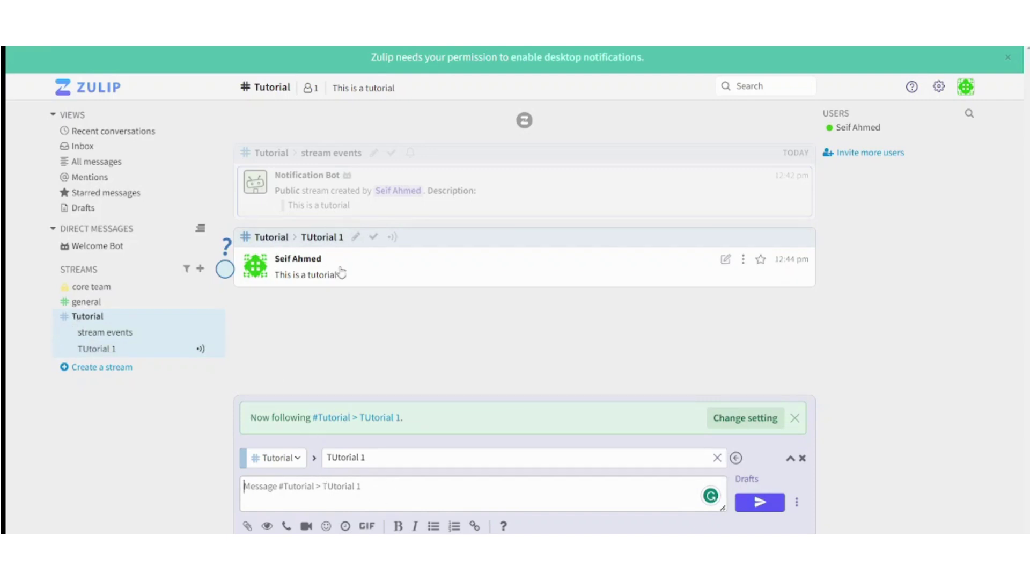
{"action": "left_click", "coordinate": [744, 261]}
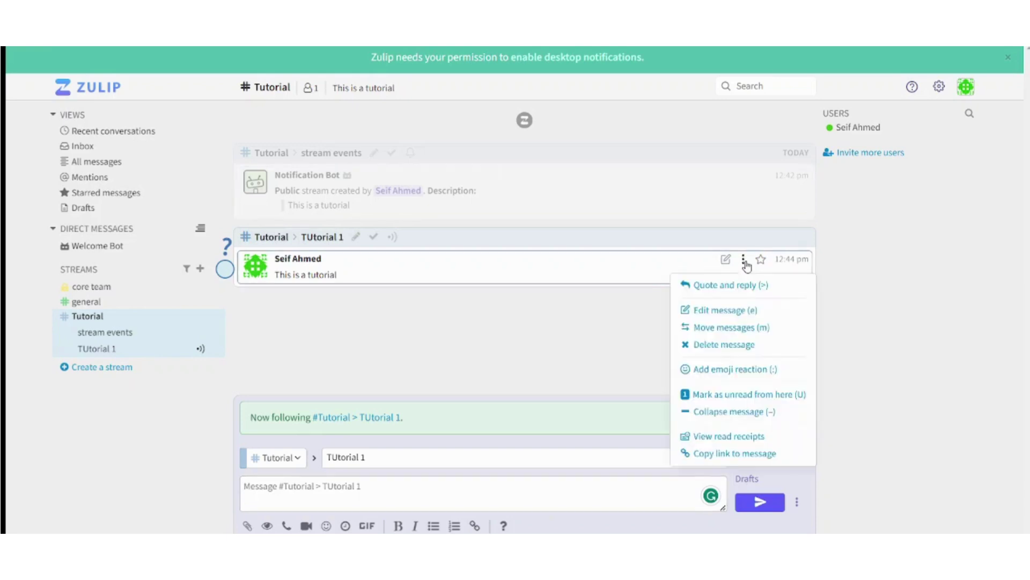
{"action": "left_click", "coordinate": [725, 310]}
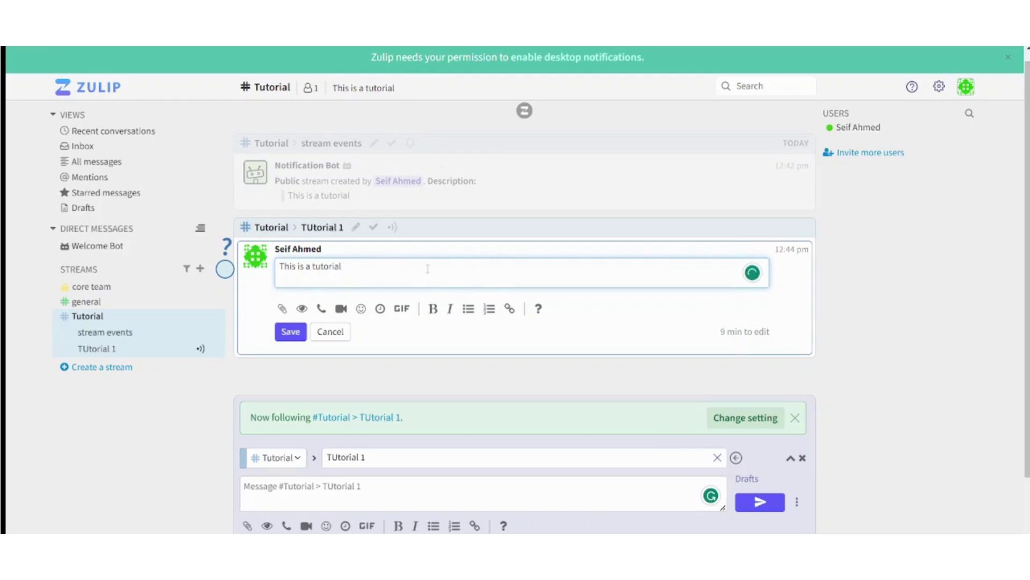
{"action": "type", "text": ". Don't reply to this message"}
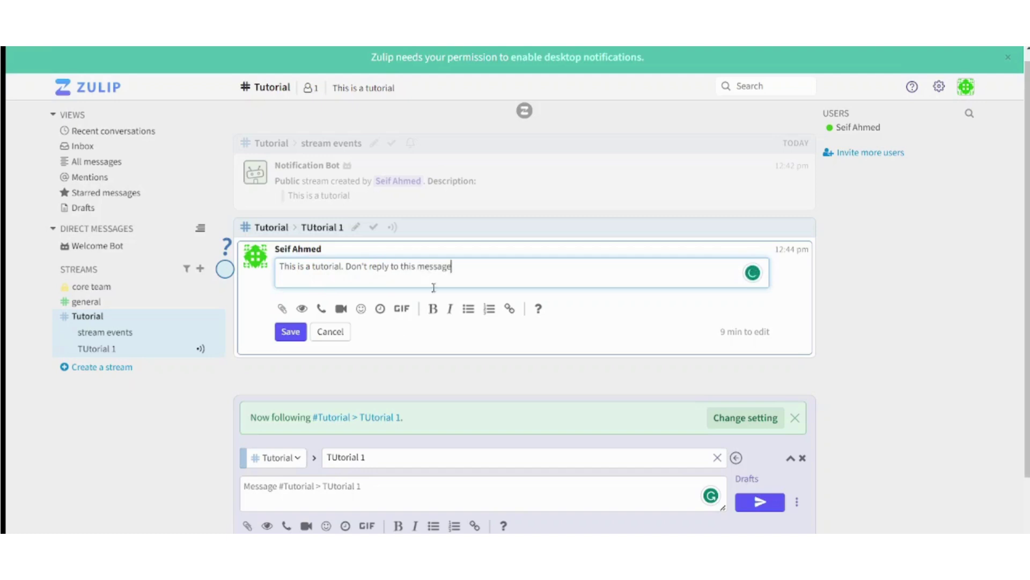
{"action": "left_click", "coordinate": [294, 336]}
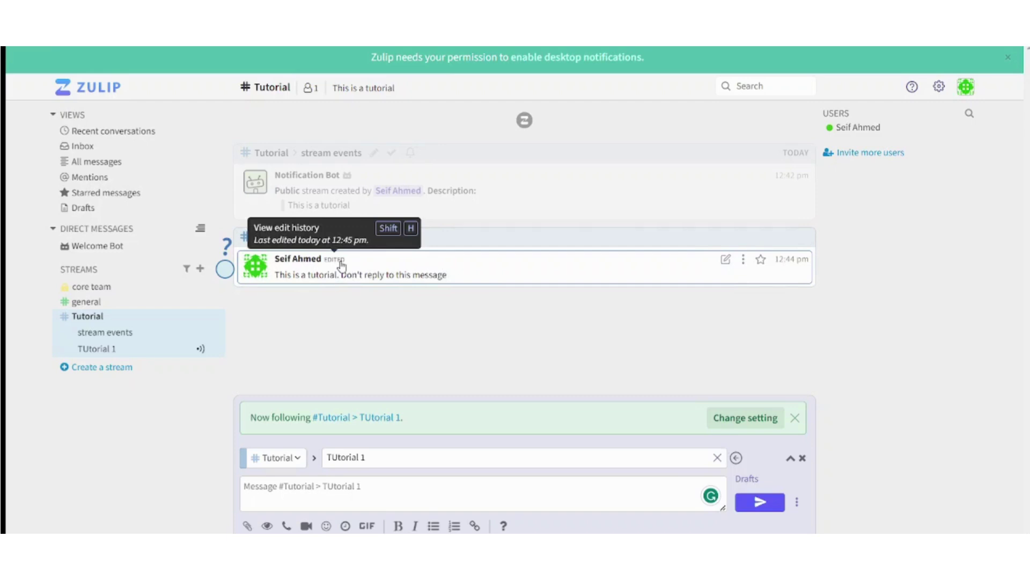
- Reopen and dismiss the message actions, then start a new message for topic TUtorial 1
{"action": "left_click", "coordinate": [744, 260]}
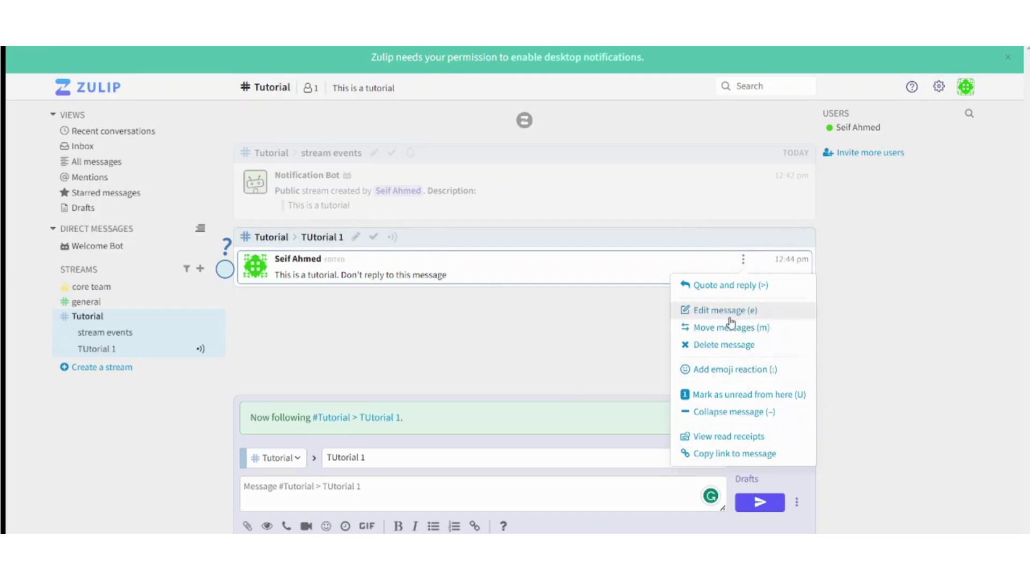
{"action": "left_click", "coordinate": [870, 263]}
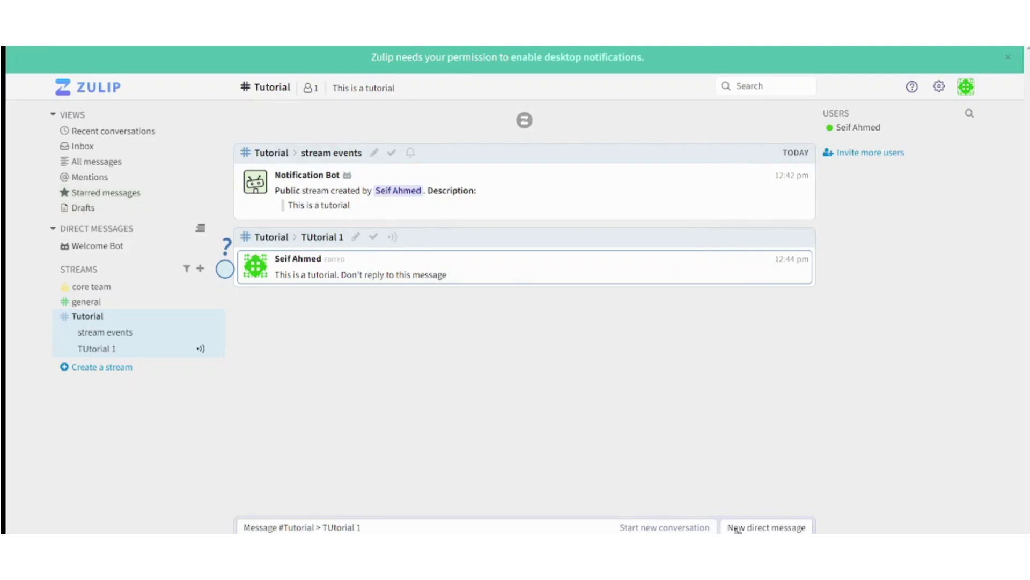
{"action": "key", "text": "r"}
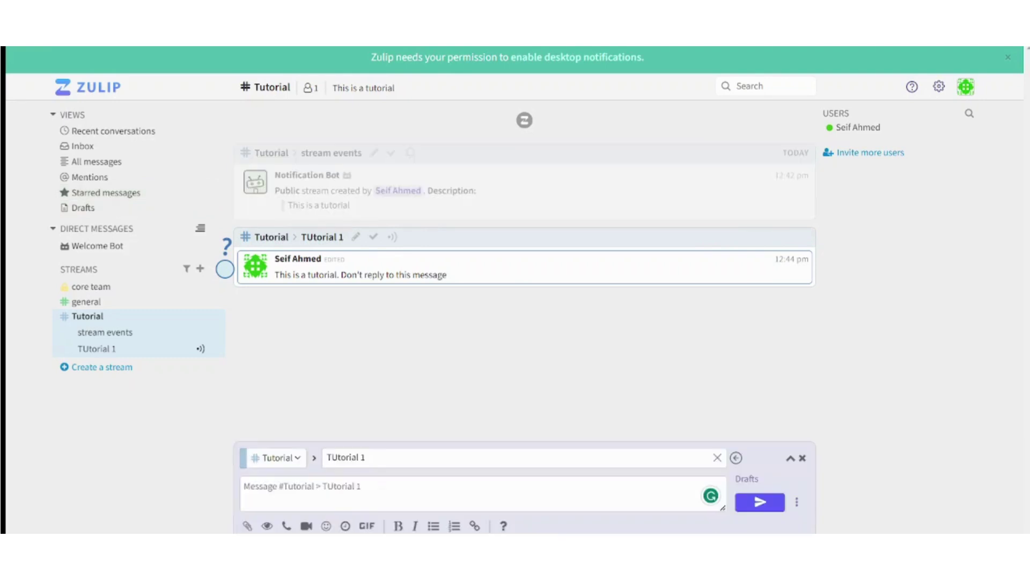
{"action": "key", "text": "Escape"}
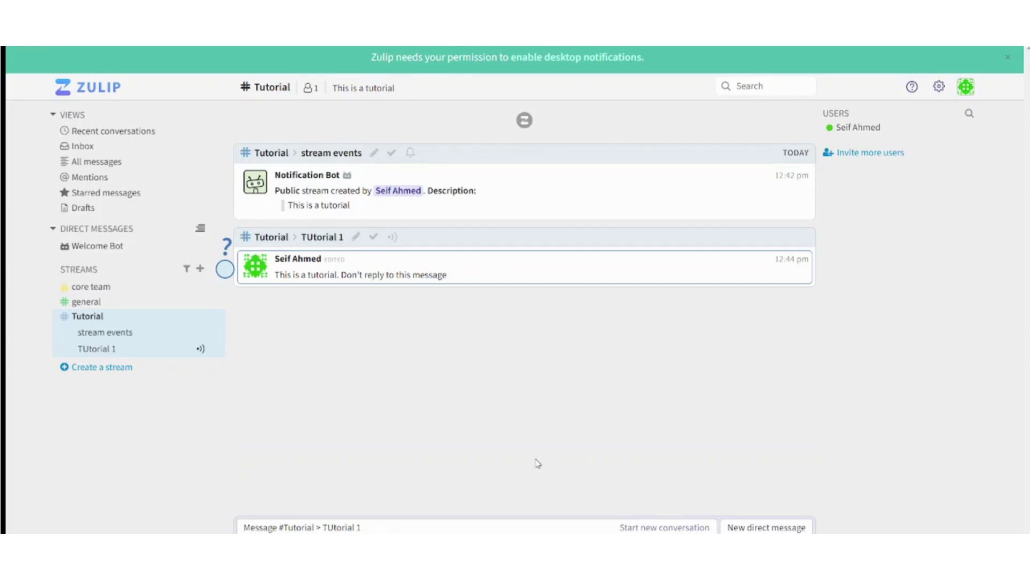
{"action": "left_click", "coordinate": [330, 527]}
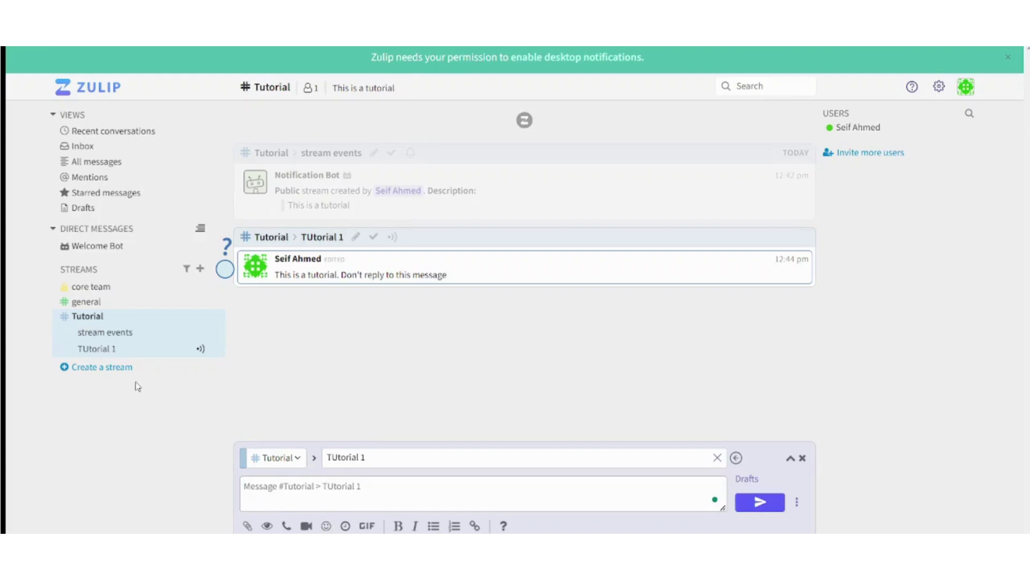
- Browse the Message formatting help table from the compose toolbar, then switch to Search filters
{"action": "left_click", "coordinate": [504, 527]}
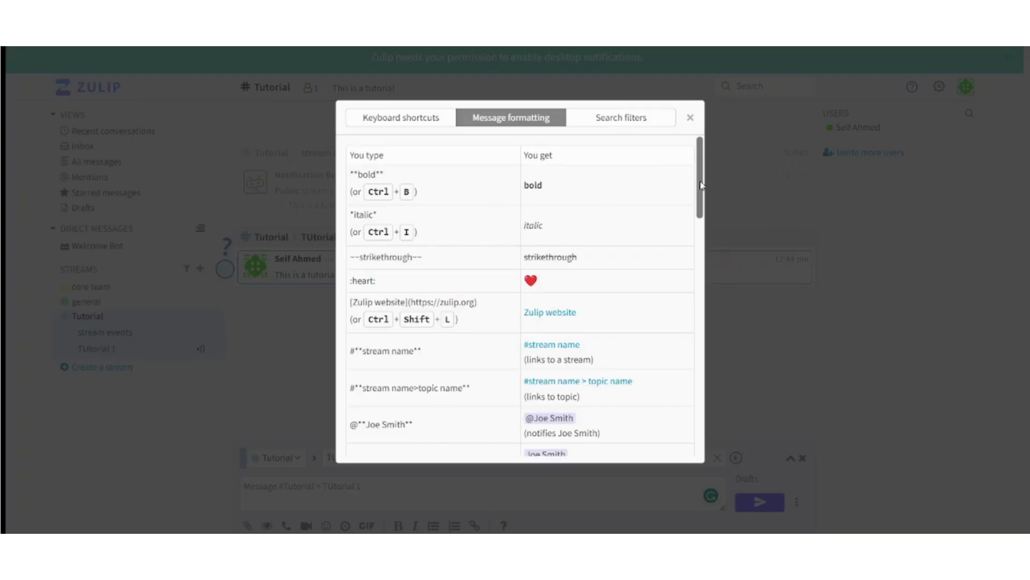
{"action": "scroll", "coordinate": [701, 186], "scroll_direction": "down", "scroll_amount": 1}
{"action": "scroll", "coordinate": [701, 184], "scroll_direction": "up", "scroll_amount": 1}
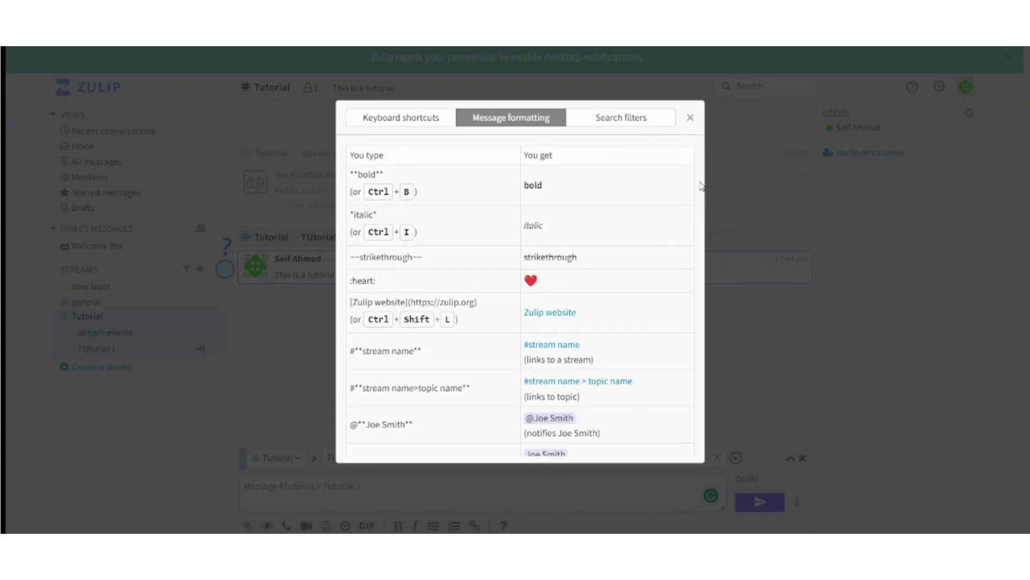
{"action": "left_click_drag", "start_coordinate": [701, 185], "coordinate": [701, 367]}
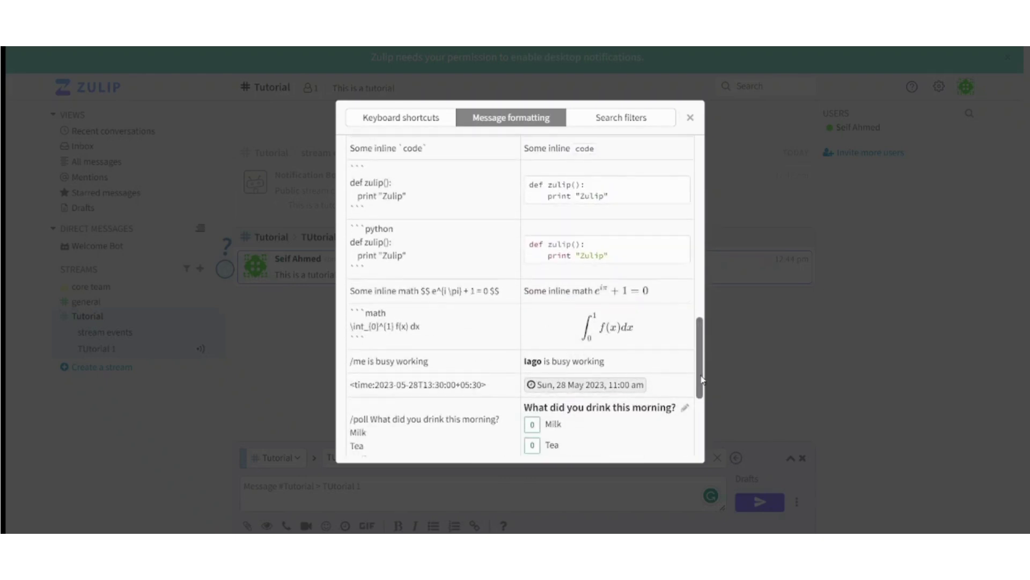
{"action": "left_click_drag", "start_coordinate": [702, 379], "coordinate": [700, 180]}
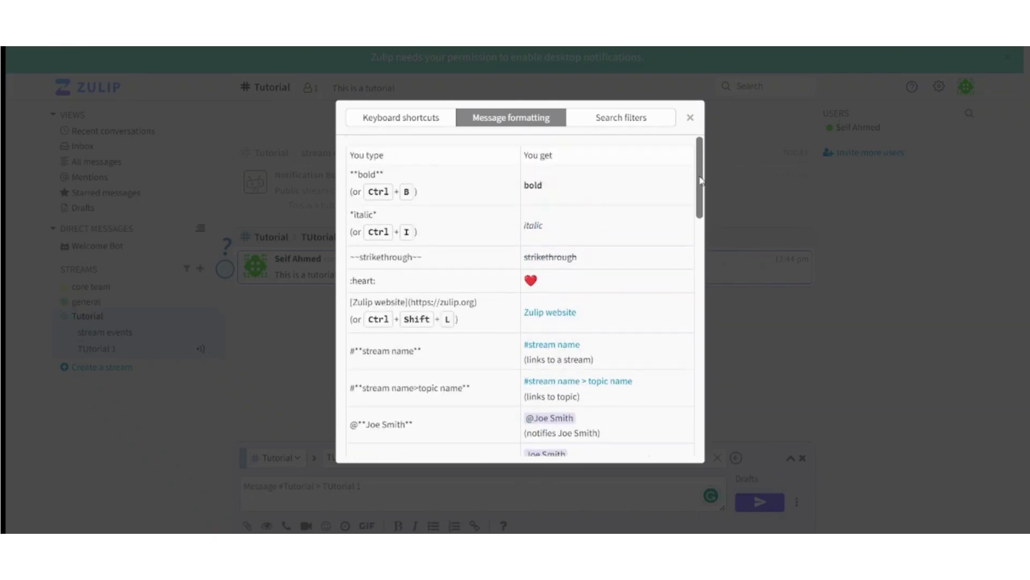
{"action": "left_click", "coordinate": [621, 120]}
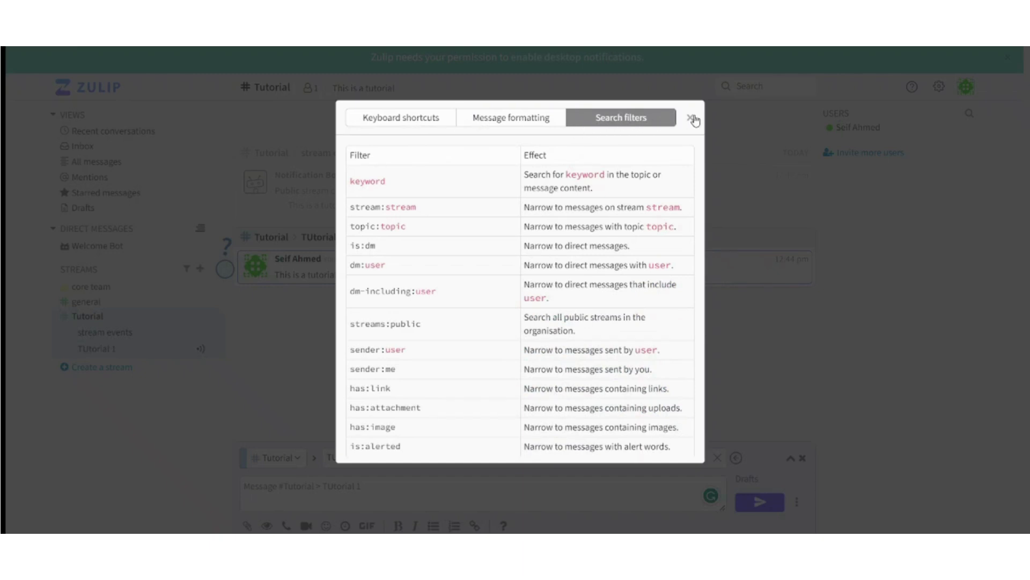
- Scroll through the Keyboard shortcuts reference, then close help to return to the Tutorial stream
{"action": "key", "text": "question"}
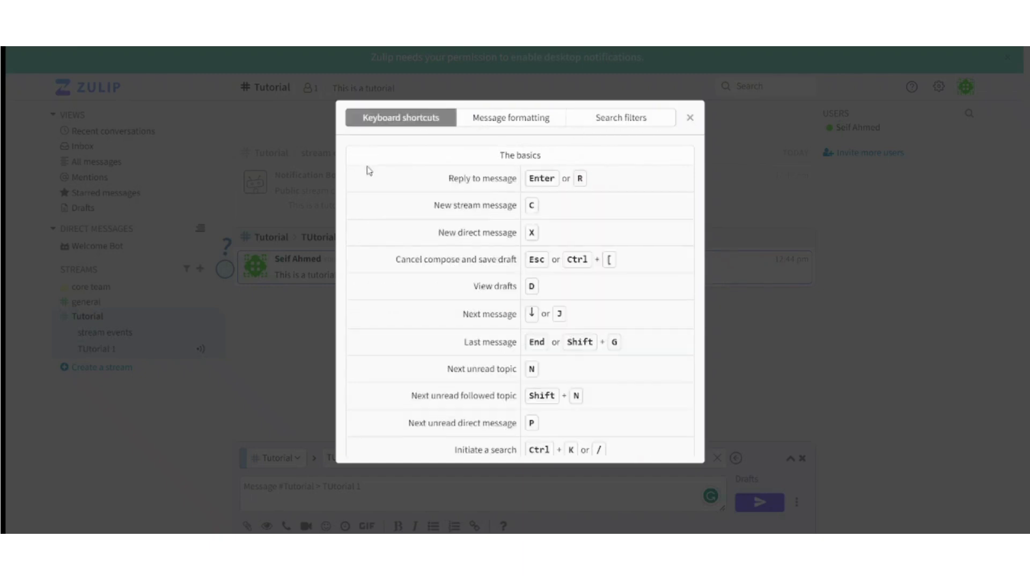
{"action": "key", "text": "Escape"}
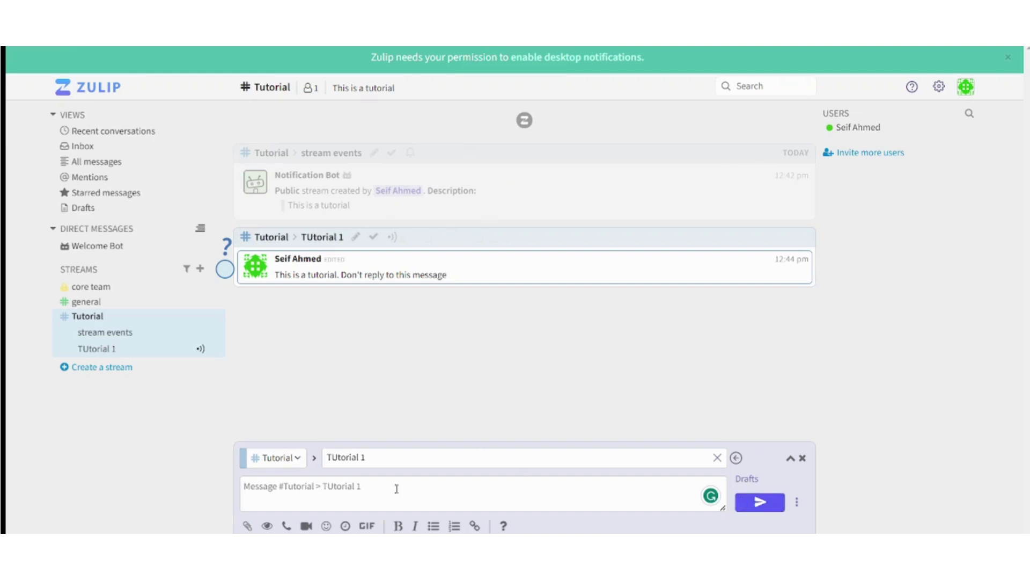
{"action": "left_click", "coordinate": [504, 526]}
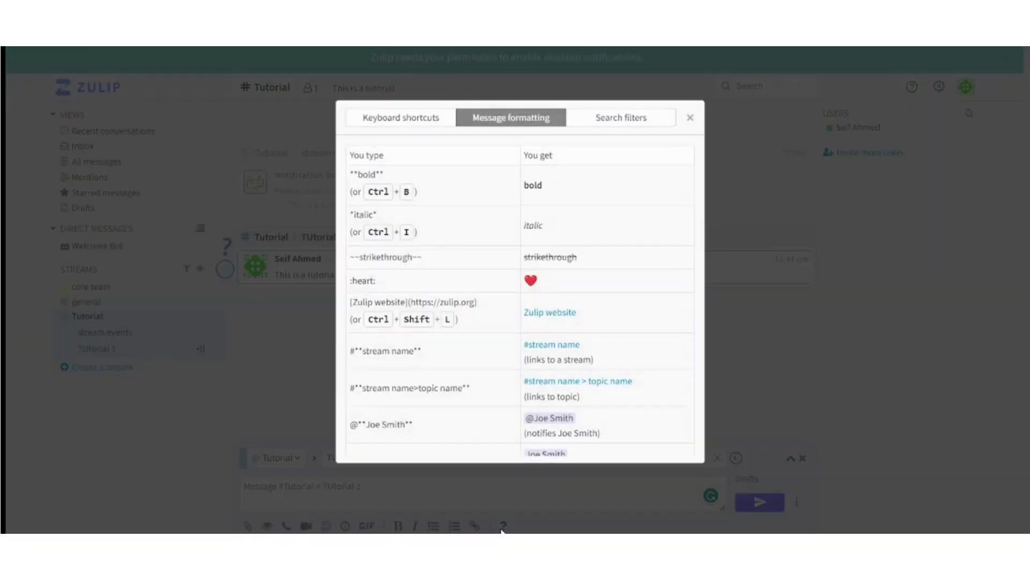
{"action": "left_click", "coordinate": [406, 120]}
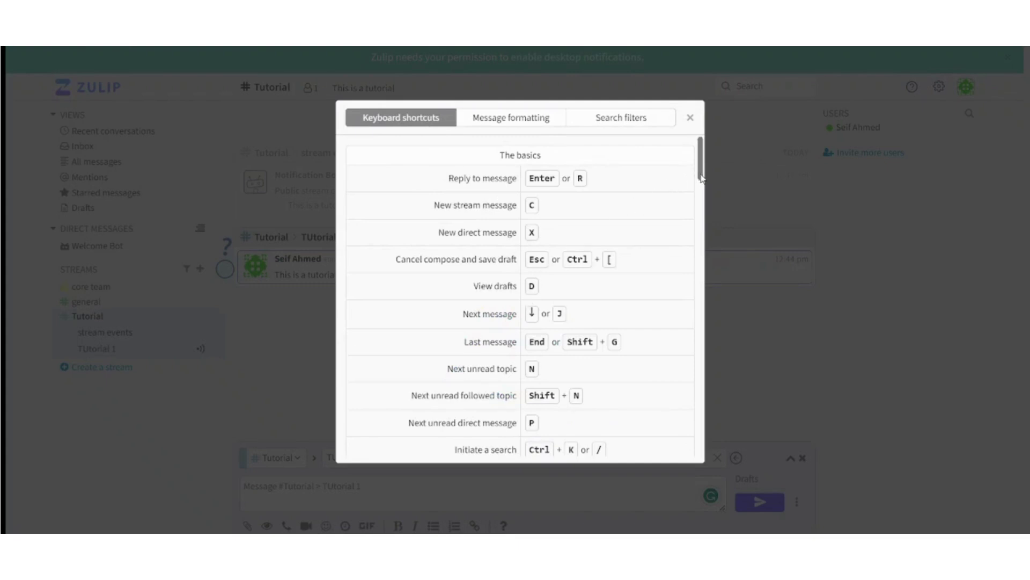
{"action": "scroll", "coordinate": [703, 214], "scroll_direction": "down", "scroll_amount": 3}
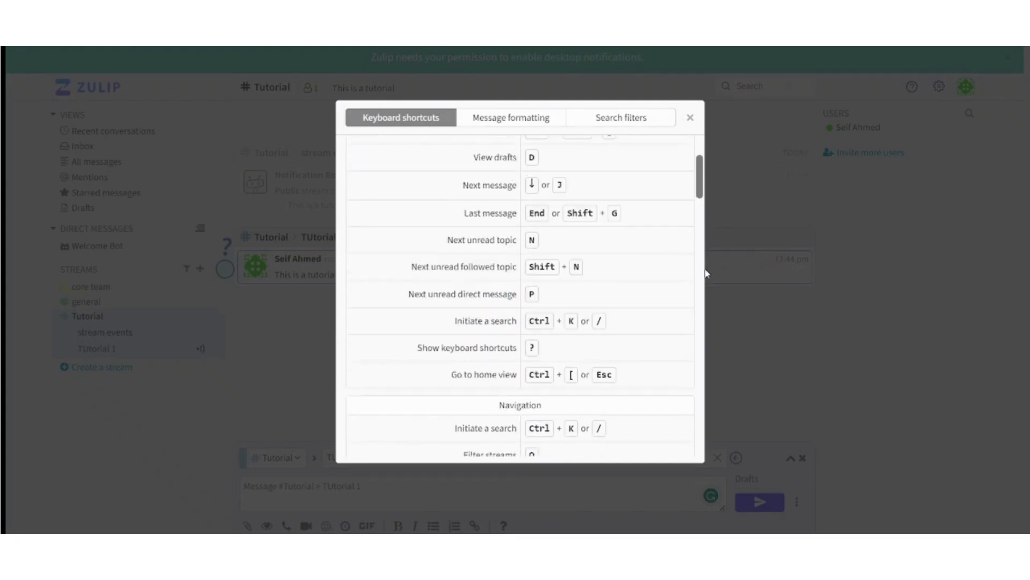
{"action": "scroll", "coordinate": [696, 236], "scroll_direction": "down", "scroll_amount": 6}
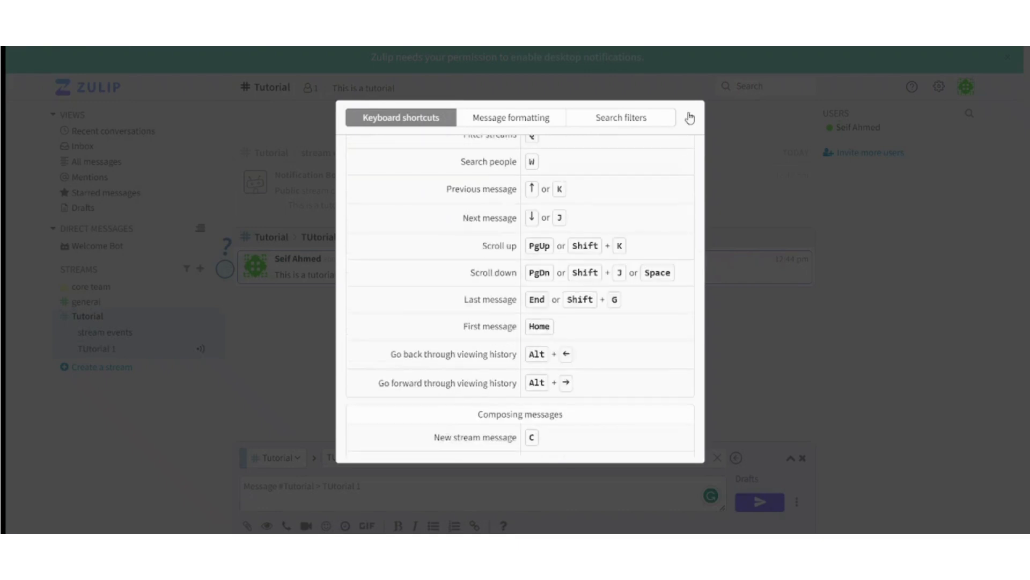
{"action": "left_click", "coordinate": [689, 118]}
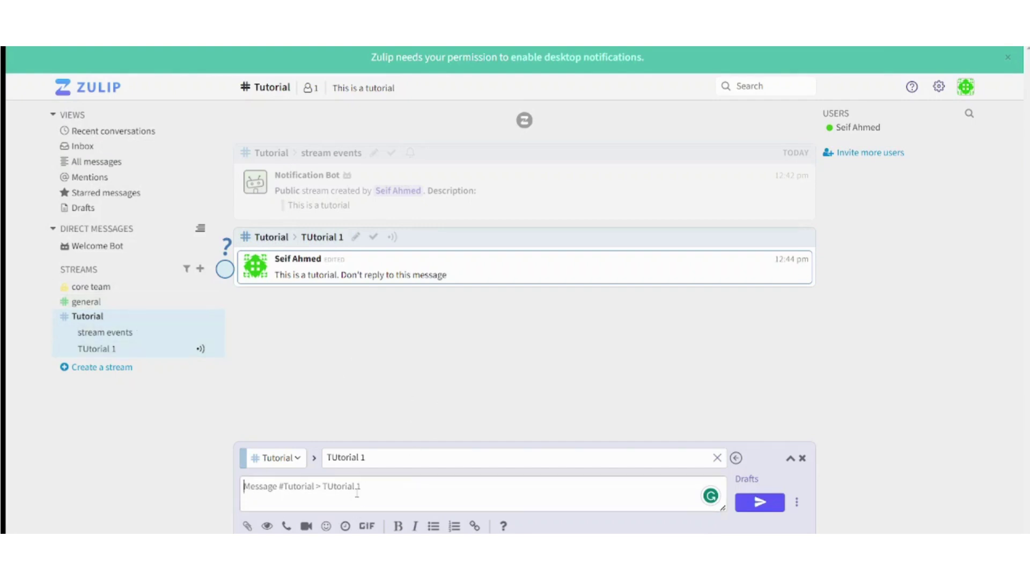
{"action": "left_click", "coordinate": [281, 502]}
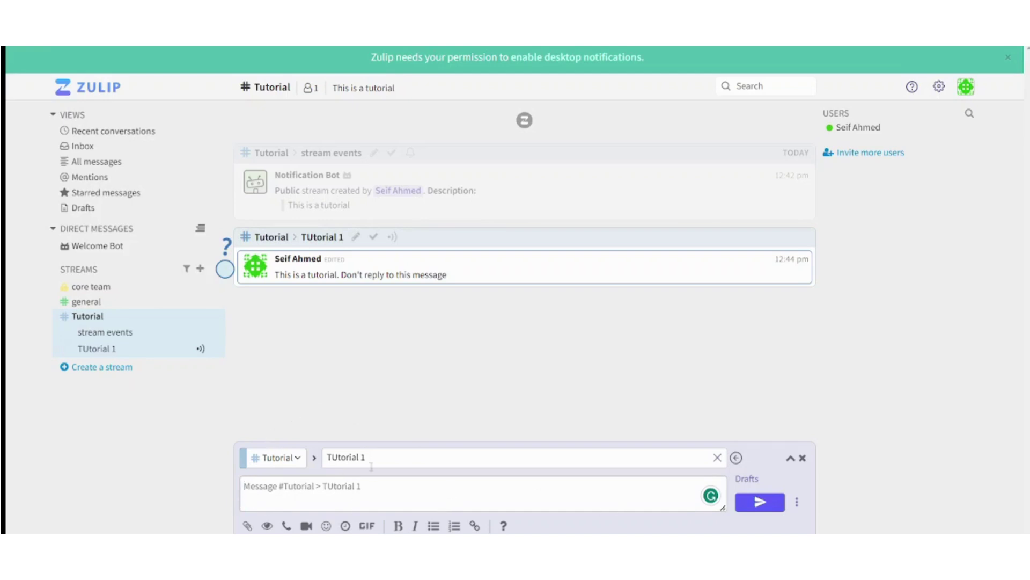